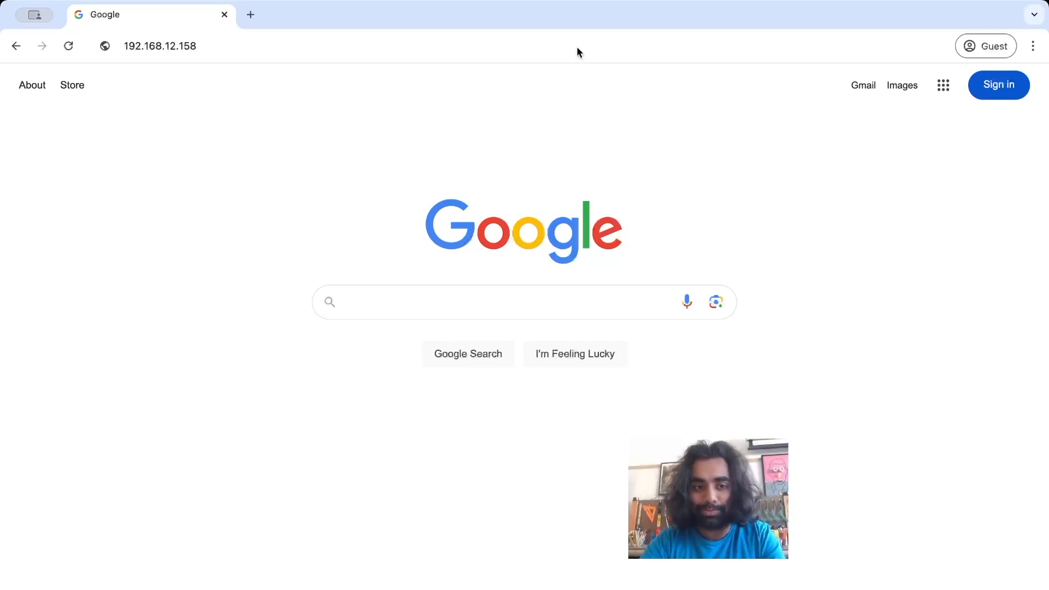
- Load the page at 192.168.12.158 in the browser
key(Return)
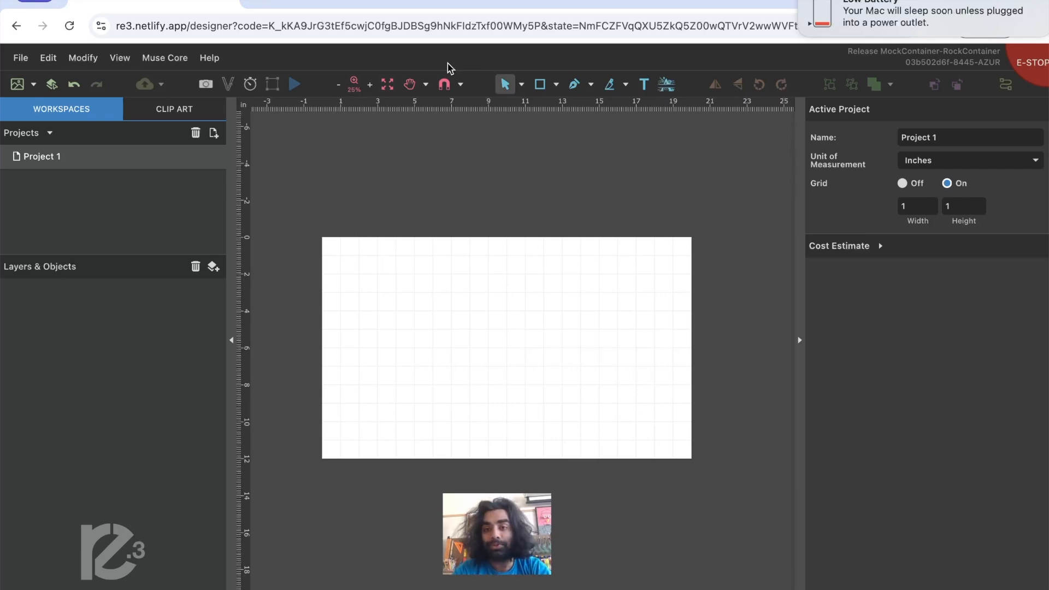
click(12, 59)
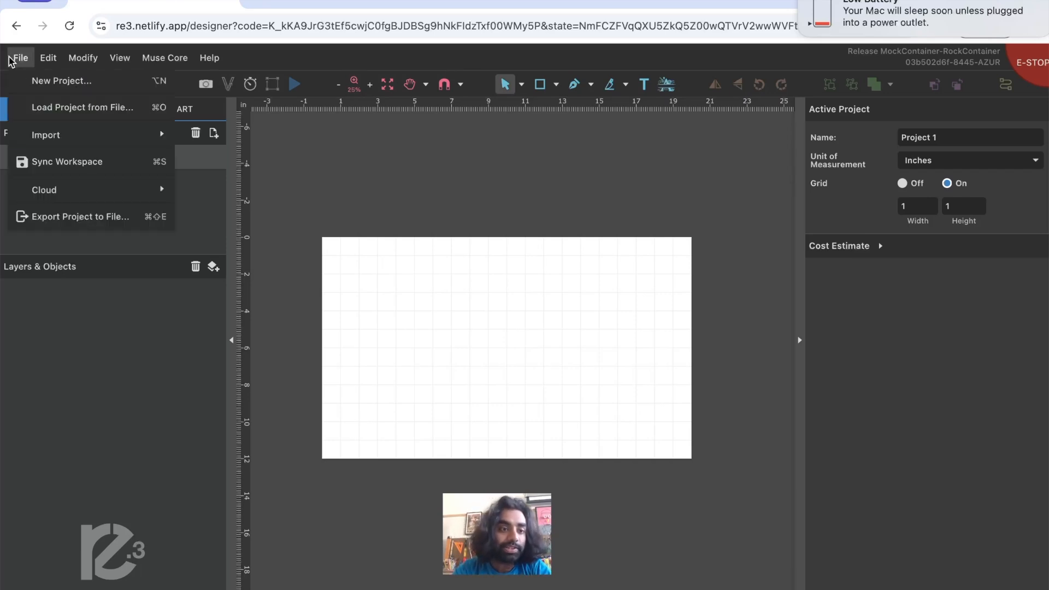
mouse_move(82, 141)
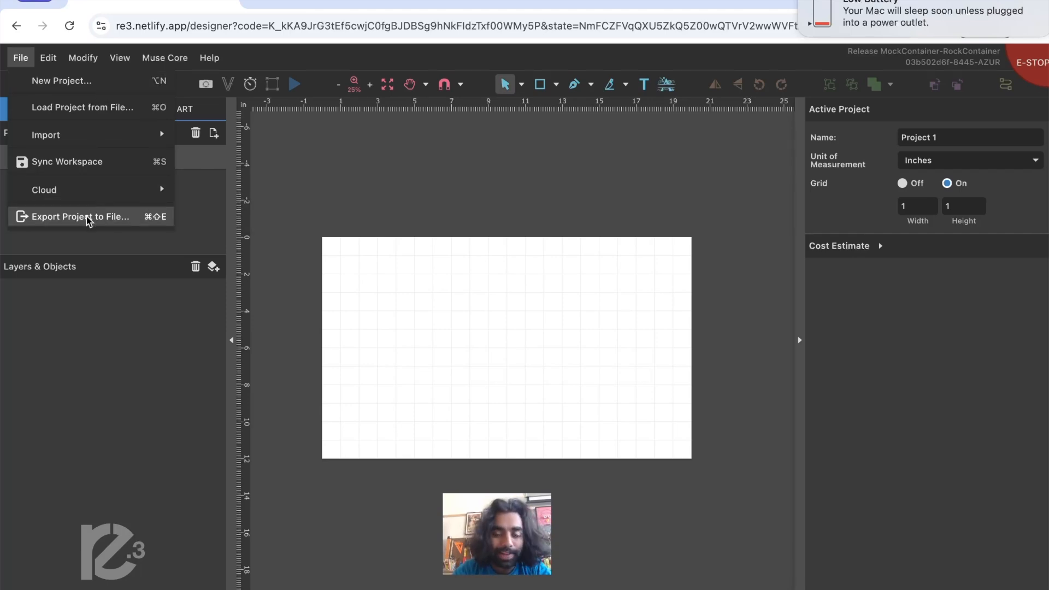
click(385, 151)
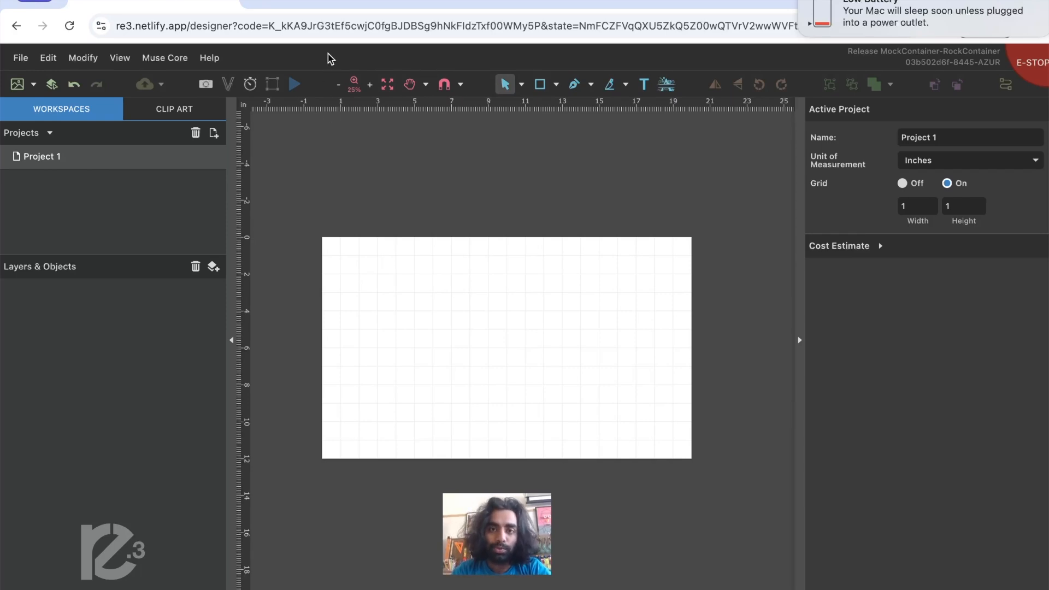
click(370, 85)
click(339, 85)
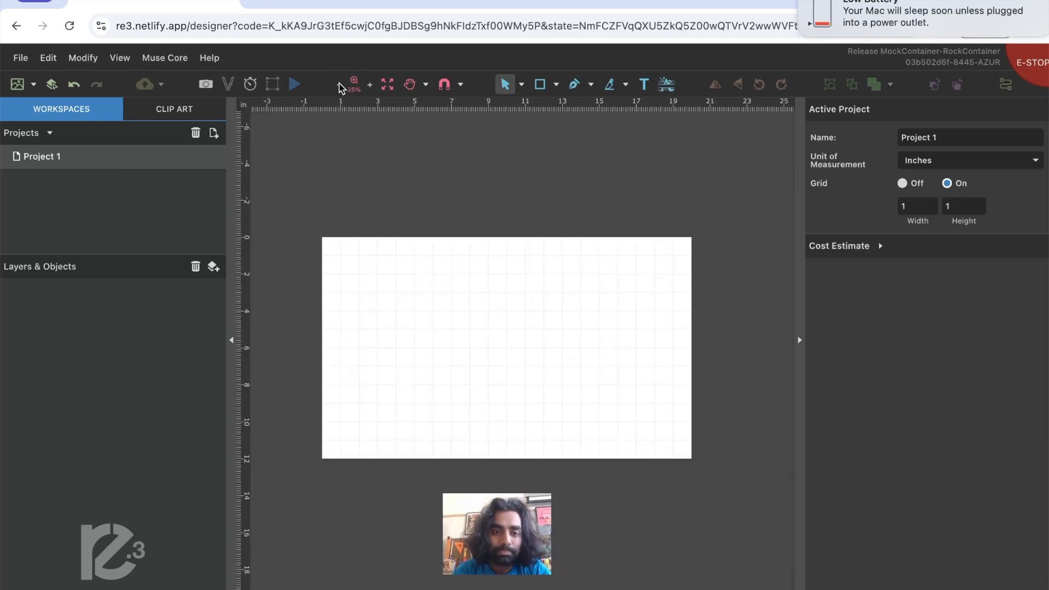
click(387, 84)
click(409, 86)
drag(478, 230, 487, 273)
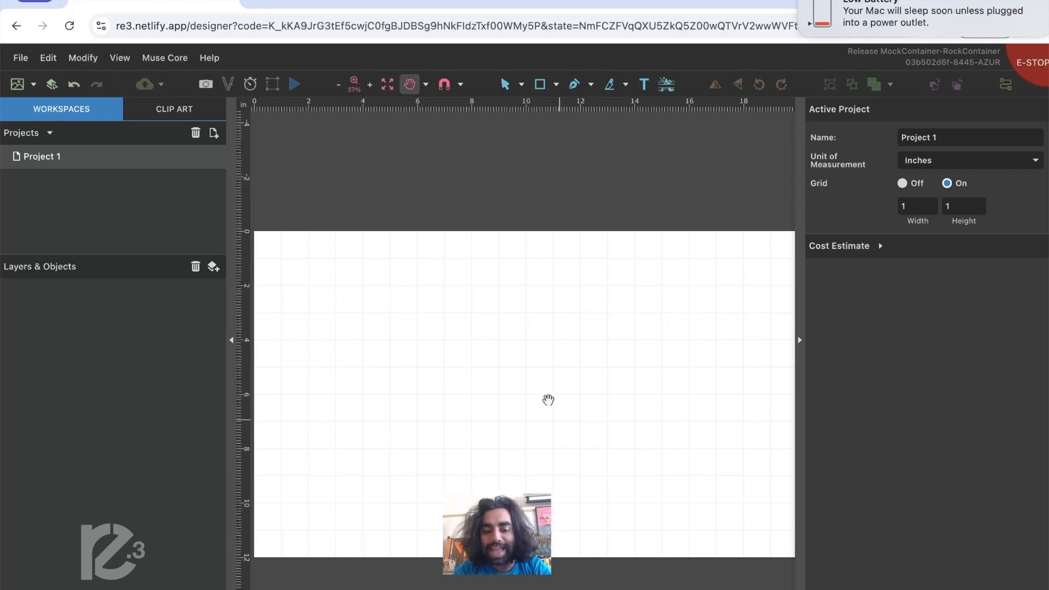
click(338, 86)
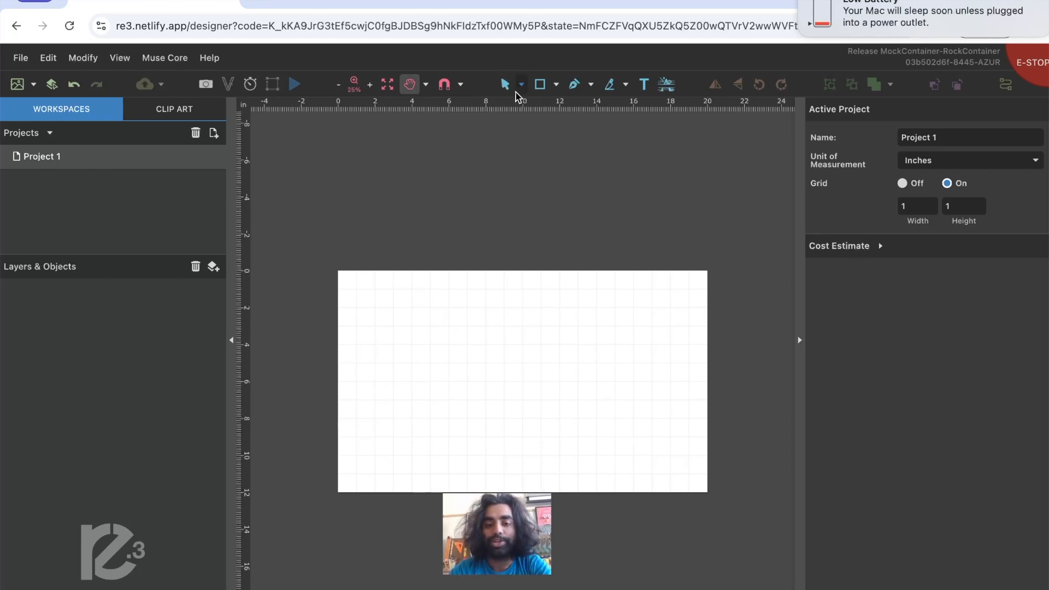
click(555, 85)
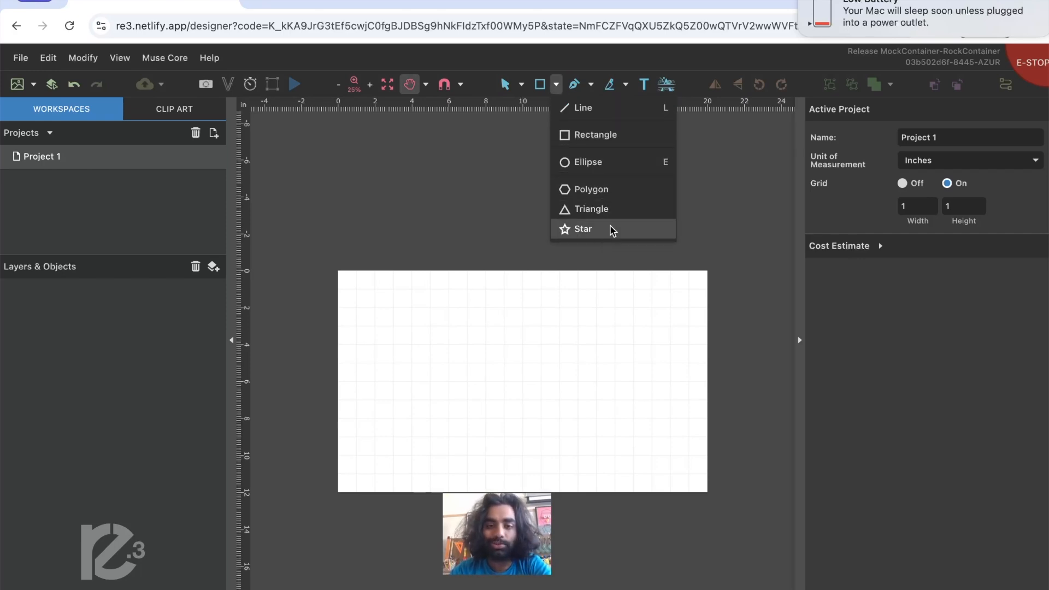
click(703, 199)
click(591, 85)
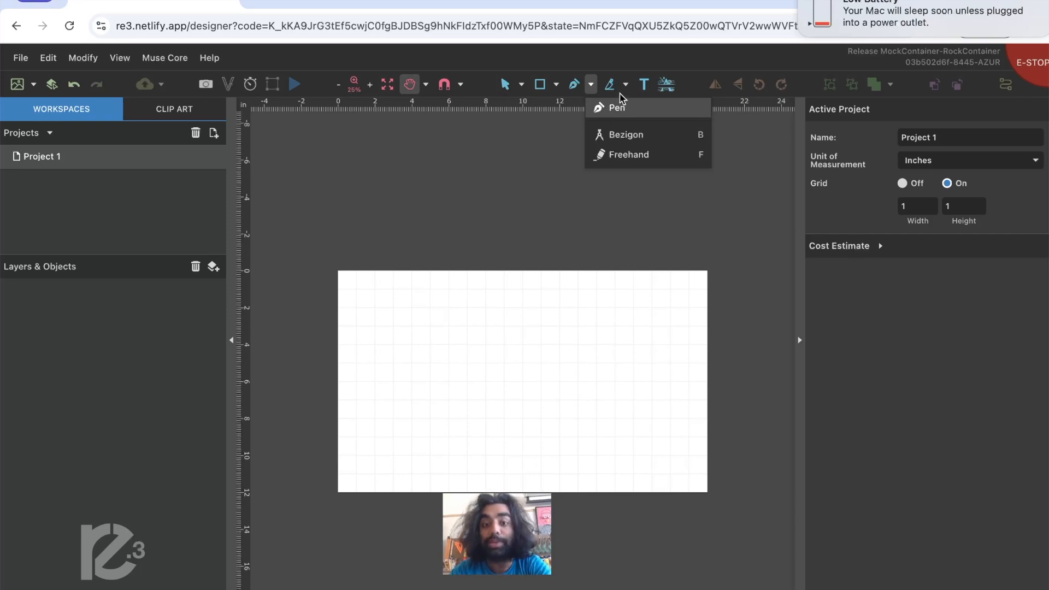
click(519, 180)
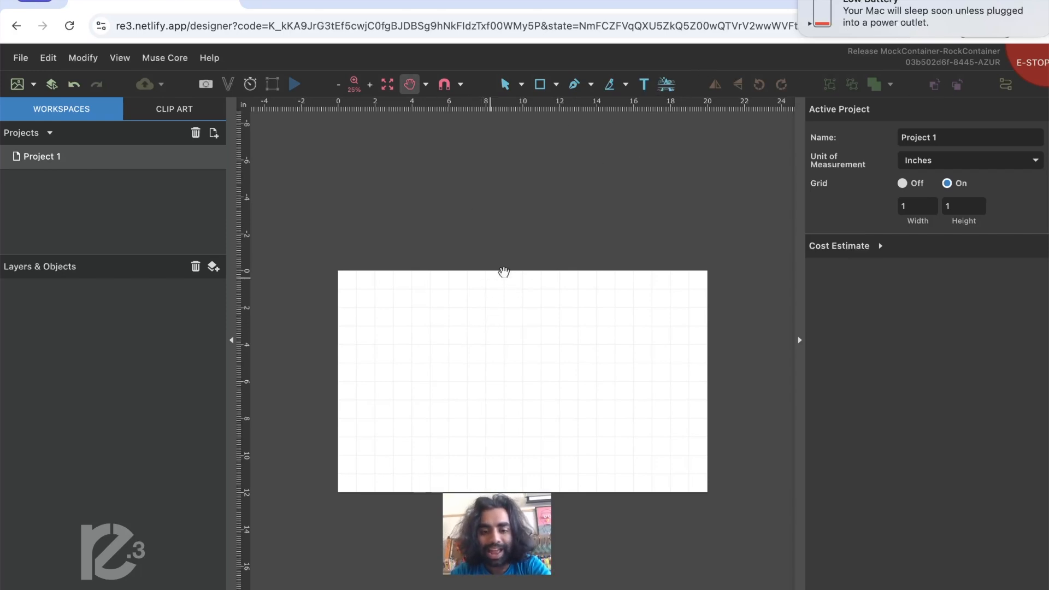
- Draw an ellipse about 3.04 in wide and 2.84 in high near the upper-left corner of the work area
click(557, 88)
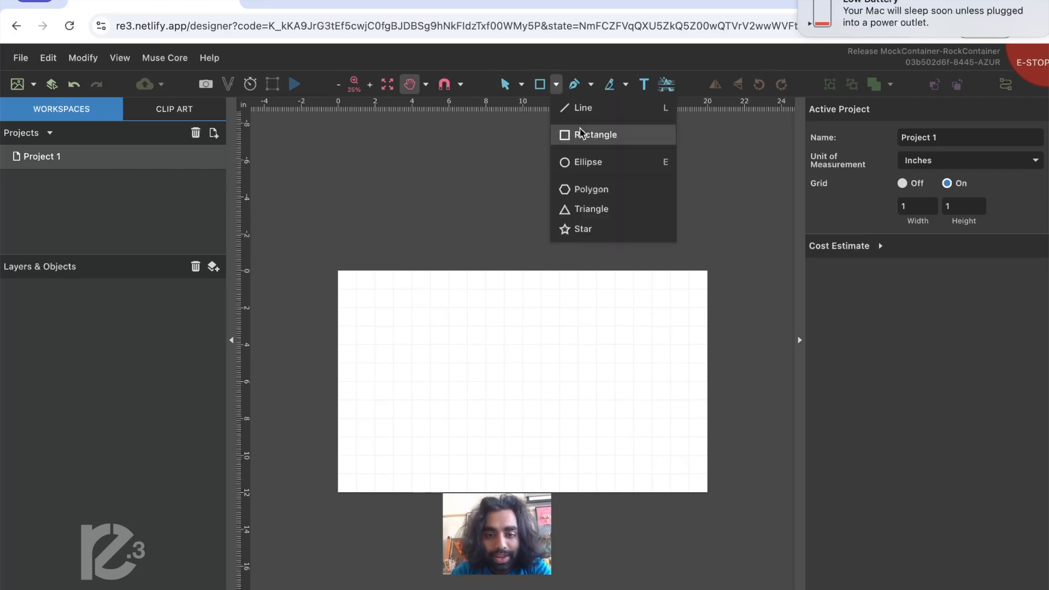
click(592, 161)
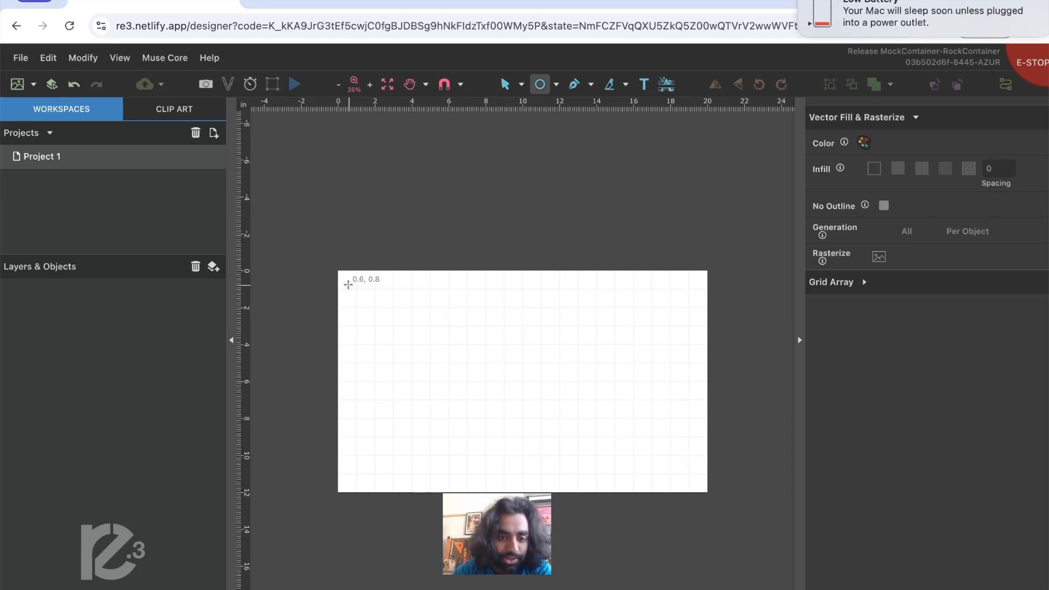
drag(348, 284, 405, 338)
- Draw a rectangle about 2.96 in wide and 2.44 in high overlapping the lower-right part of the ellipse
click(555, 84)
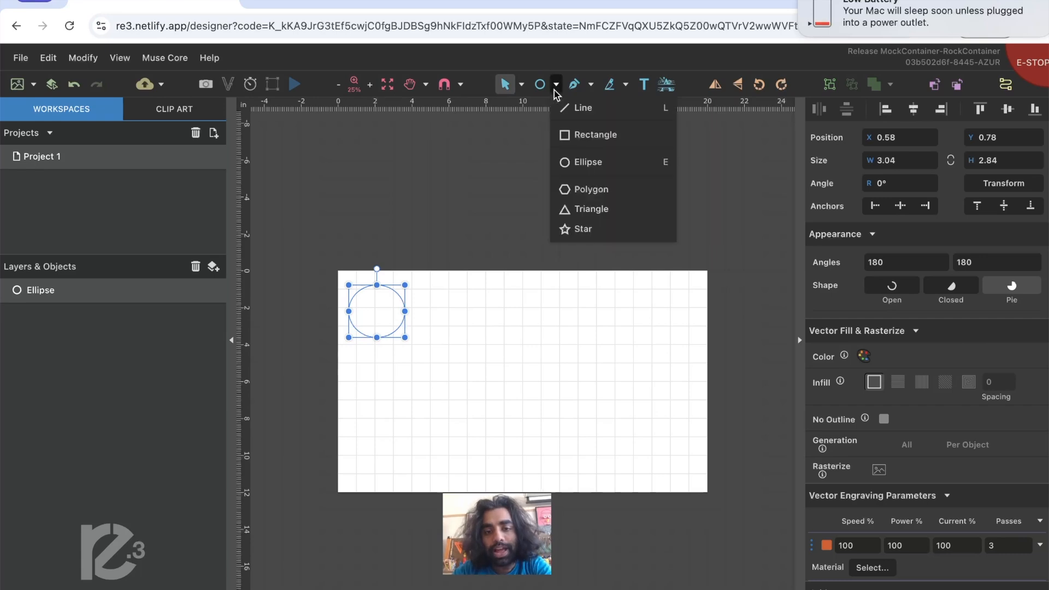
click(591, 140)
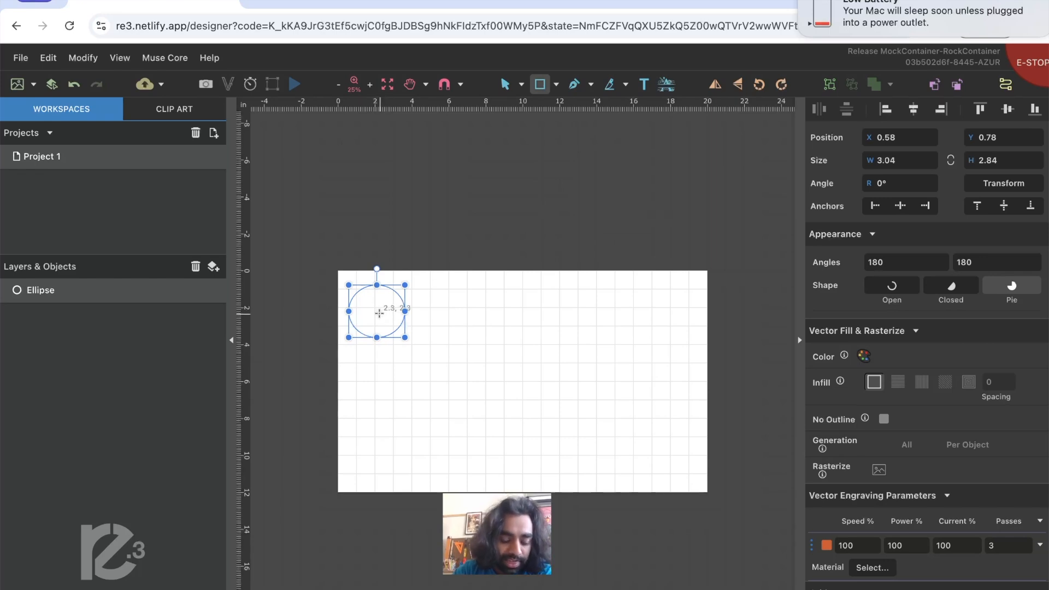
drag(379, 313, 434, 362)
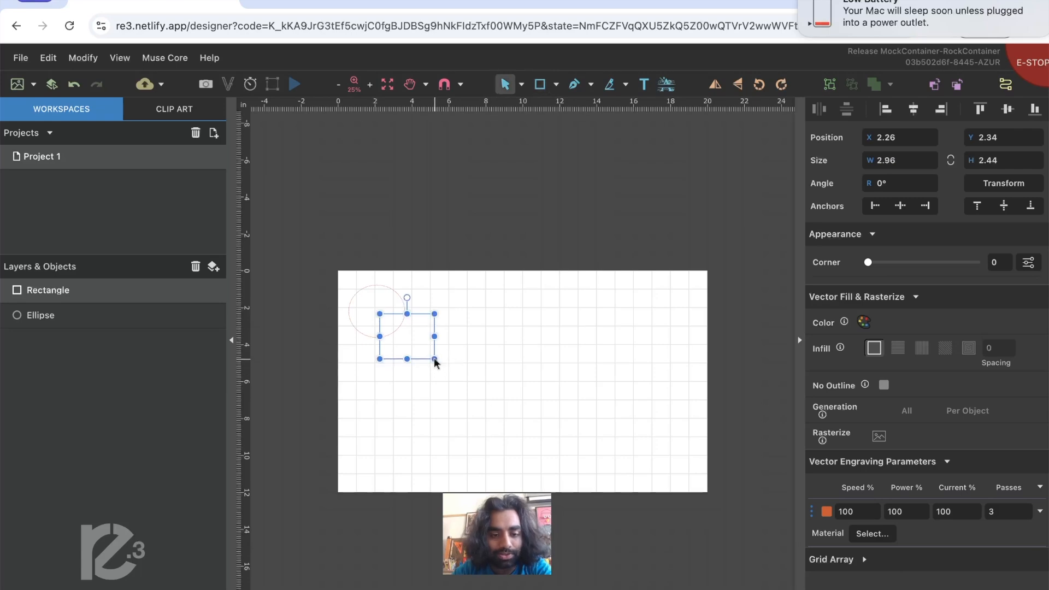
click(520, 254)
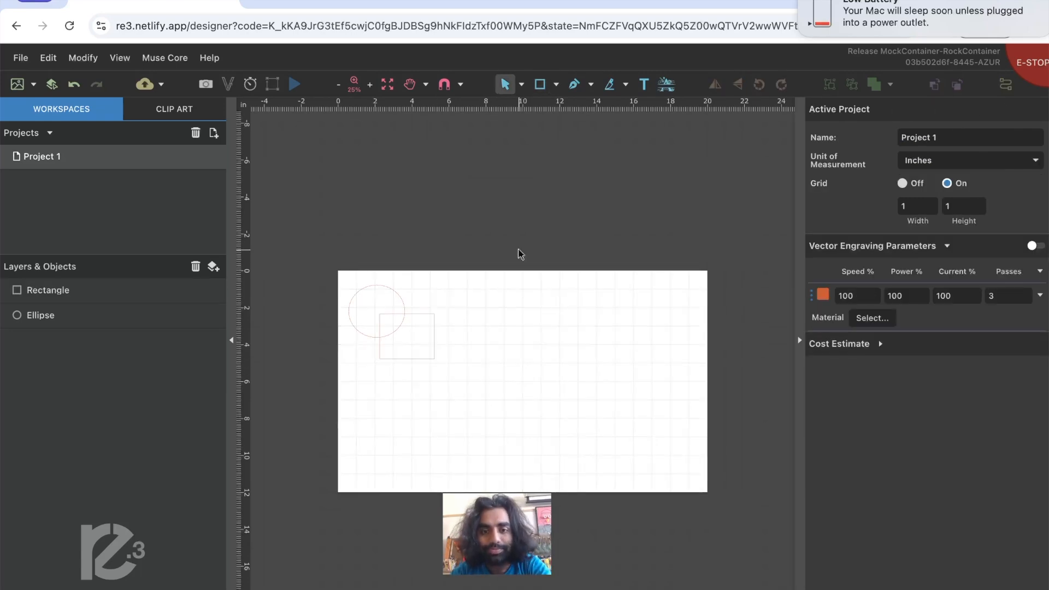
- Add a text box about 3.64 by 1.92 in beside the shapes, with the placeholder text sized at 72 pt
click(646, 88)
drag(470, 296, 538, 331)
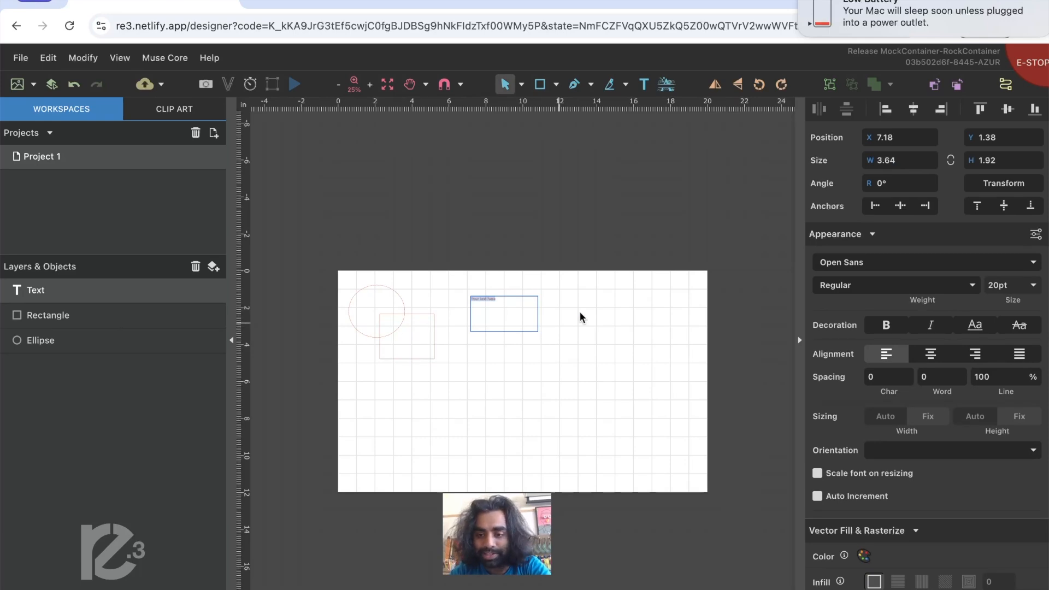
click(1033, 286)
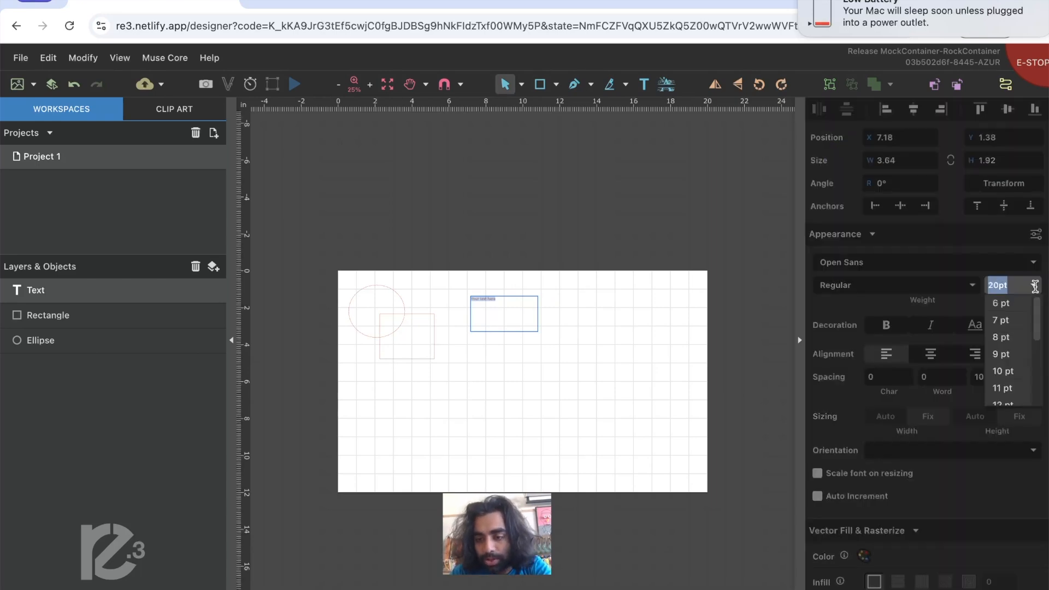
scroll(1008, 349, down, 5)
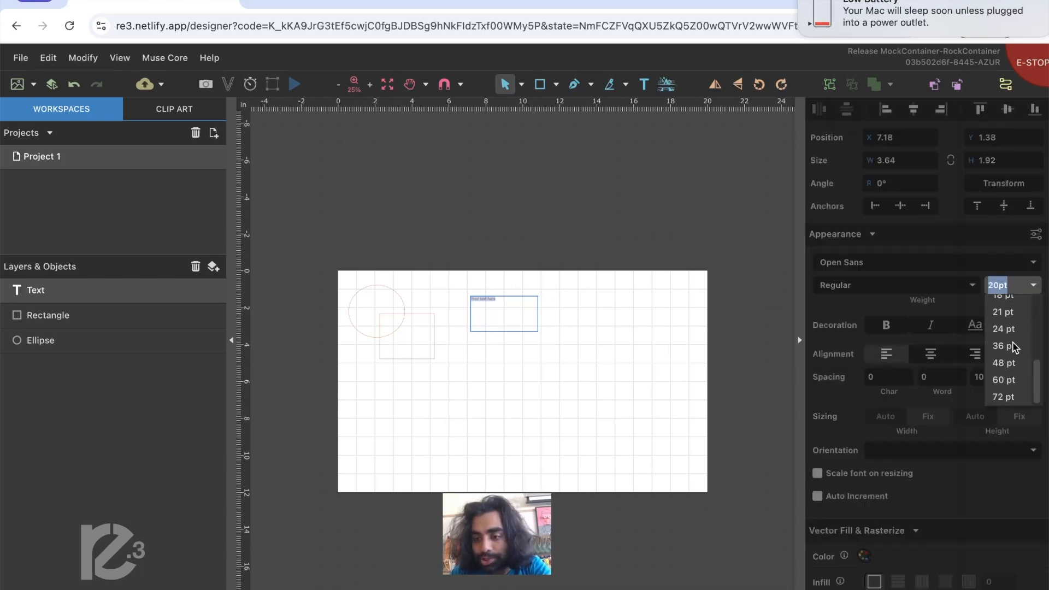
click(1005, 397)
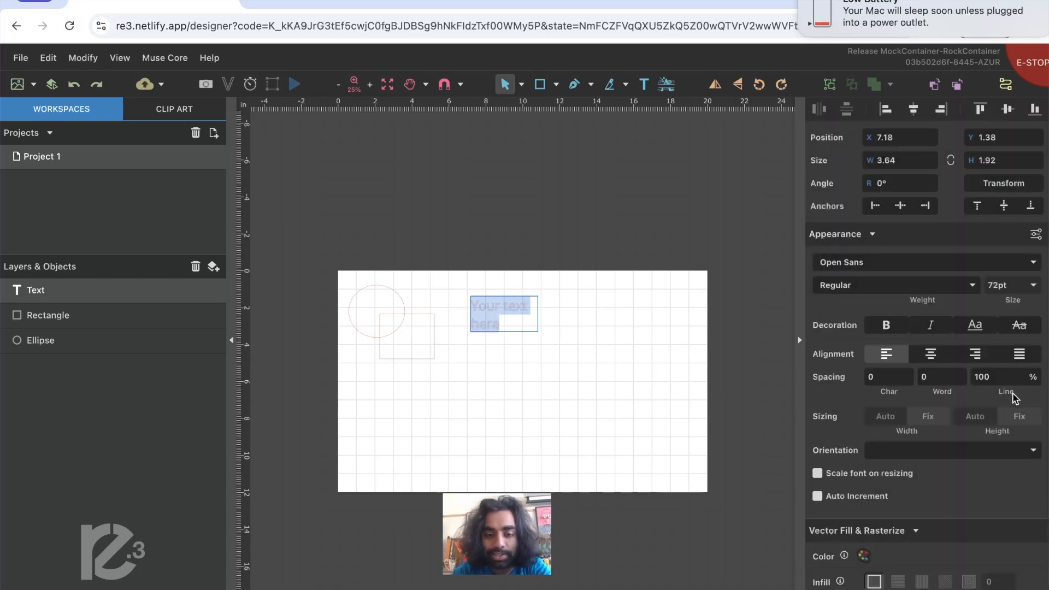
click(610, 195)
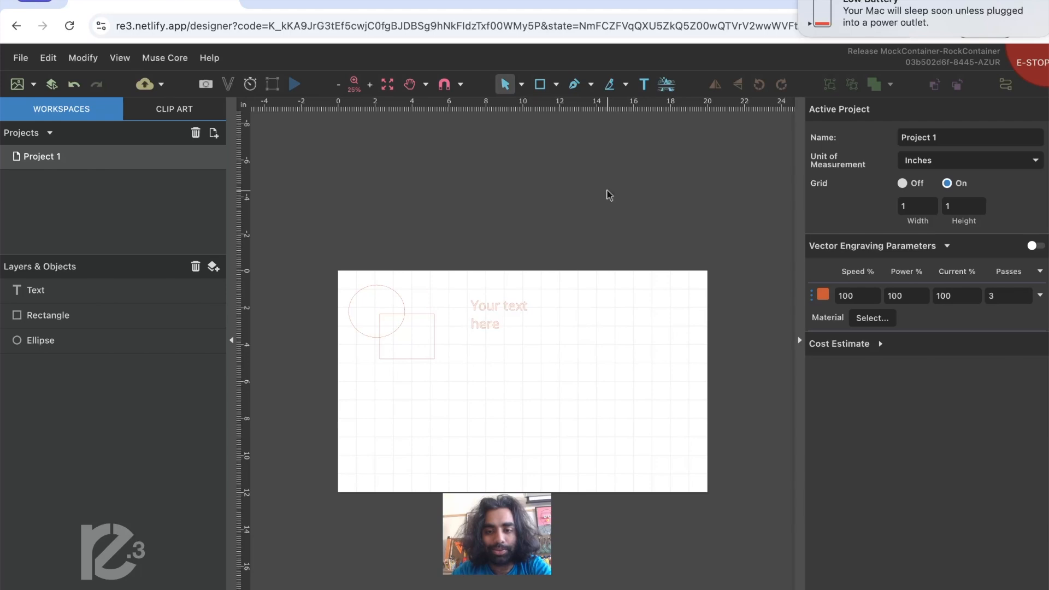
- Combine the ellipse and the rectangle into one compound shape with the Union operation
click(392, 302)
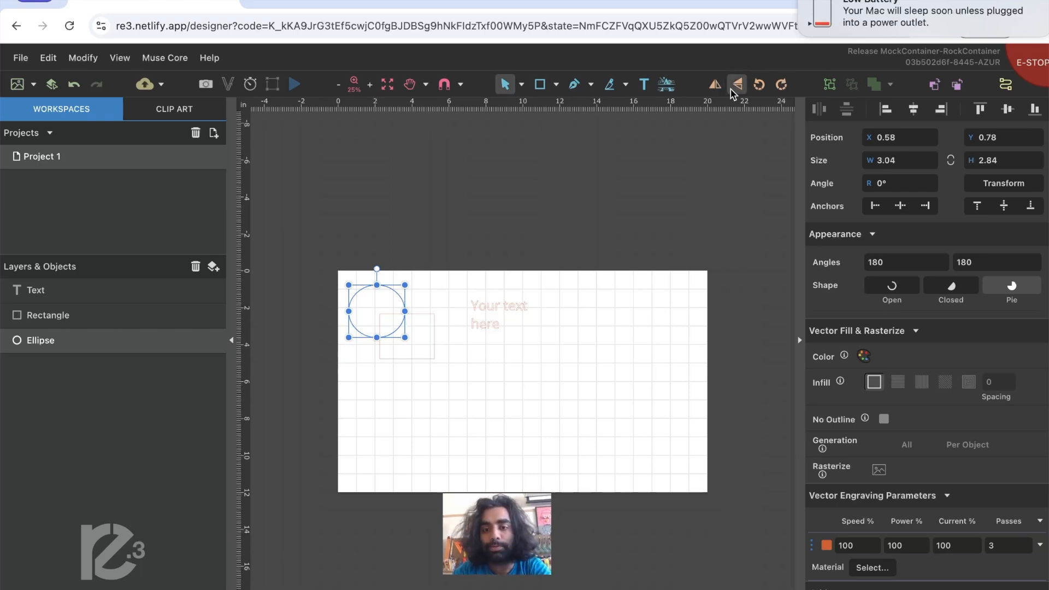
click(694, 212)
drag(339, 248, 401, 350)
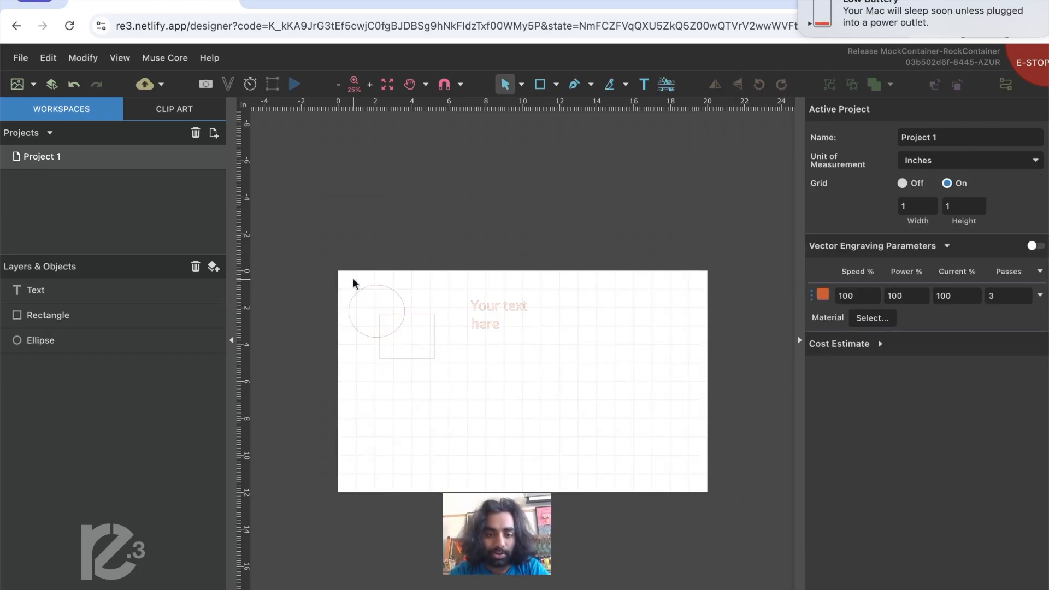
click(402, 301)
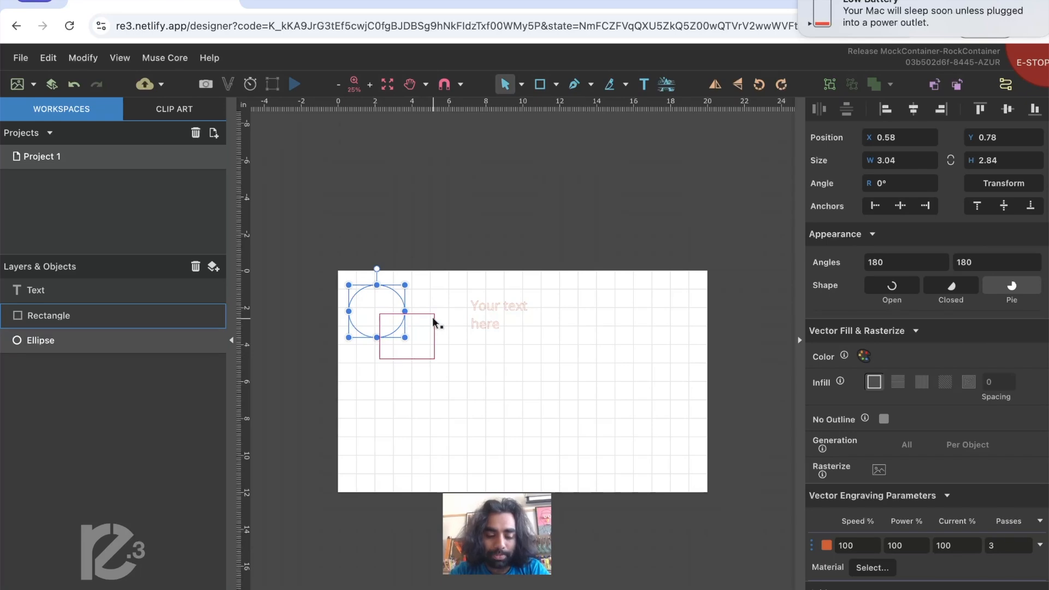
shift+click(435, 322)
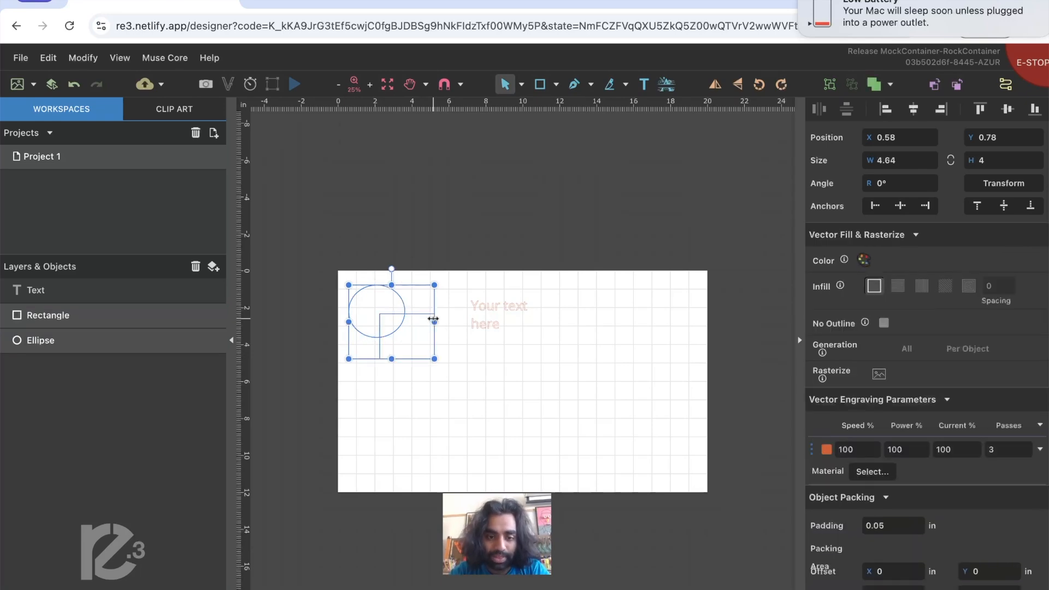
click(353, 239)
drag(327, 263, 444, 372)
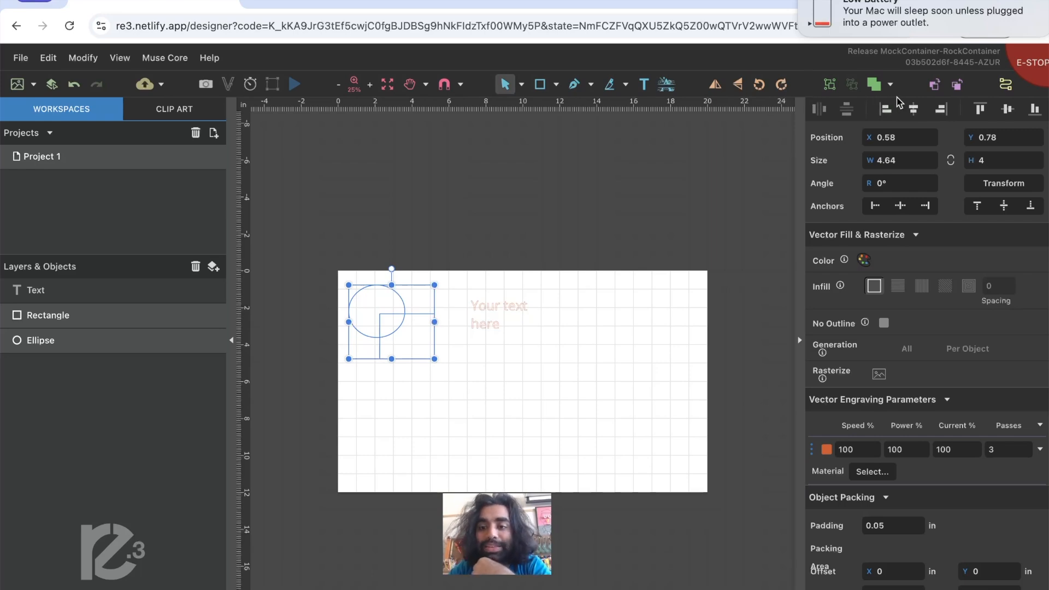
click(891, 84)
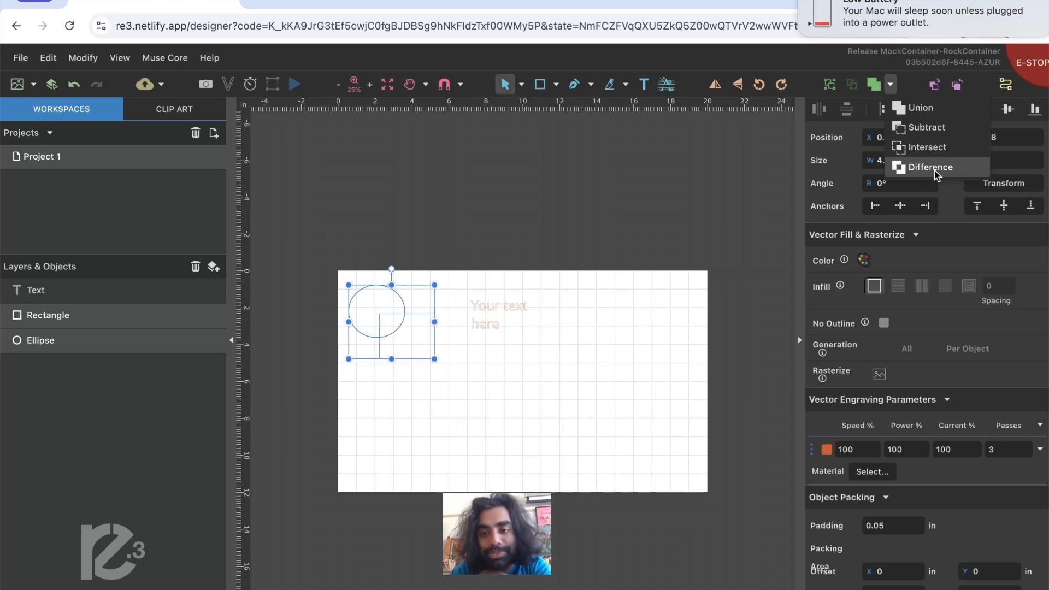
click(946, 112)
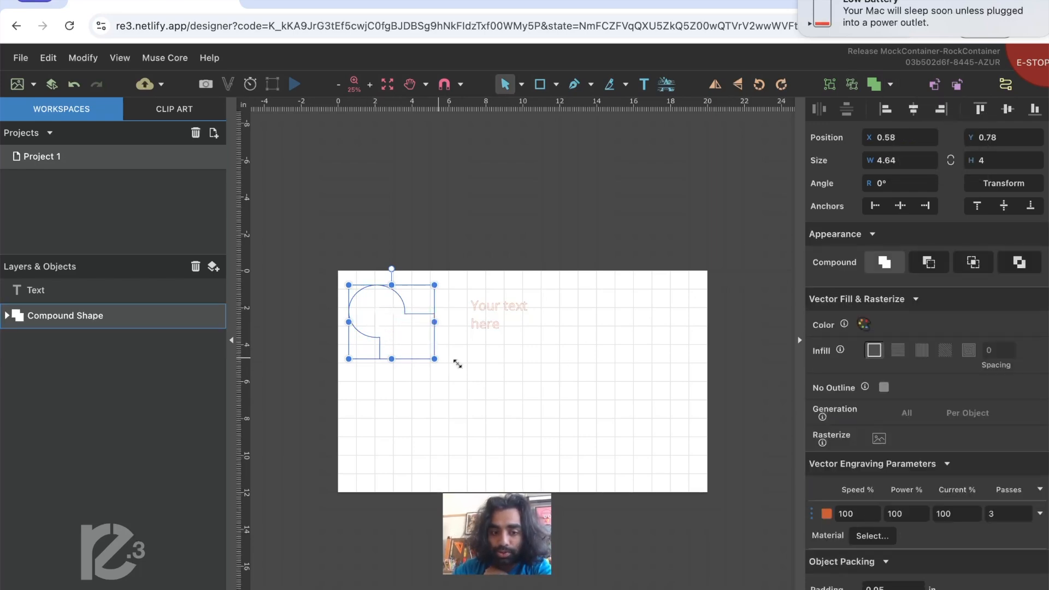
click(510, 383)
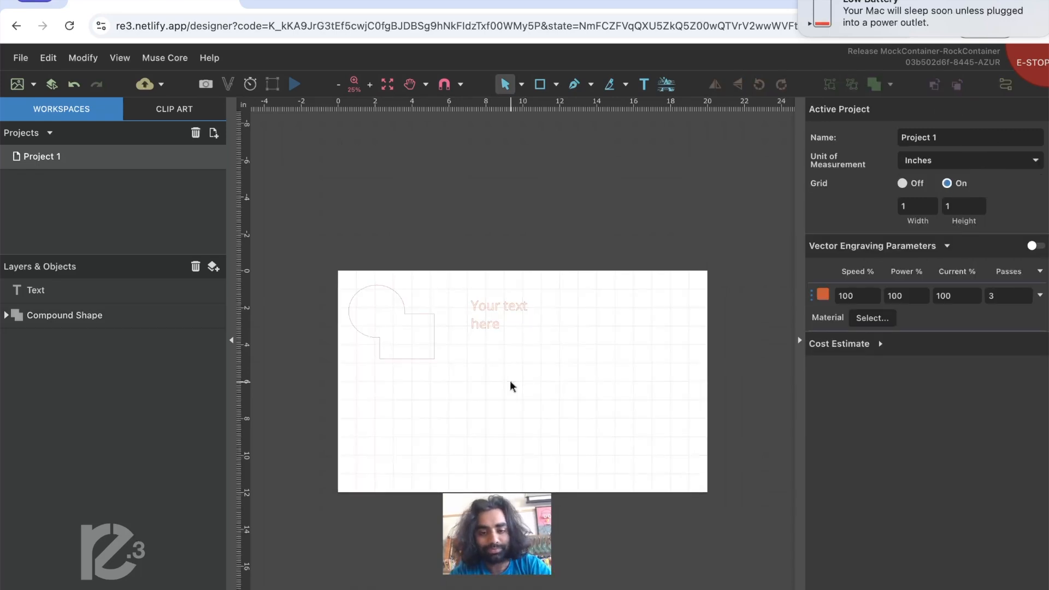
- Undo the union of the ellipse and the rectangle
key(super+z)
click(725, 200)
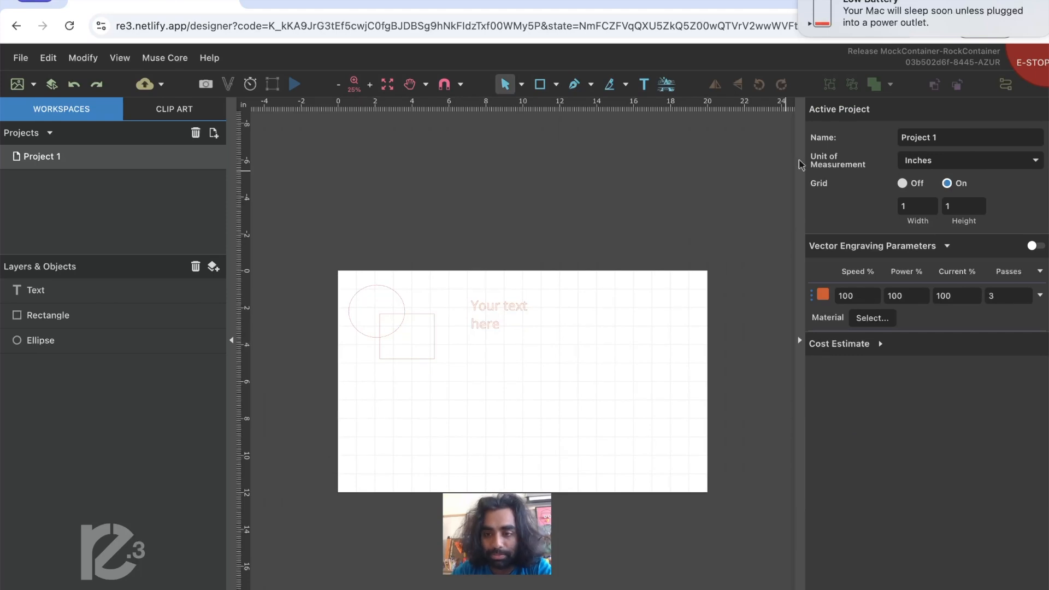
drag(460, 366, 320, 264)
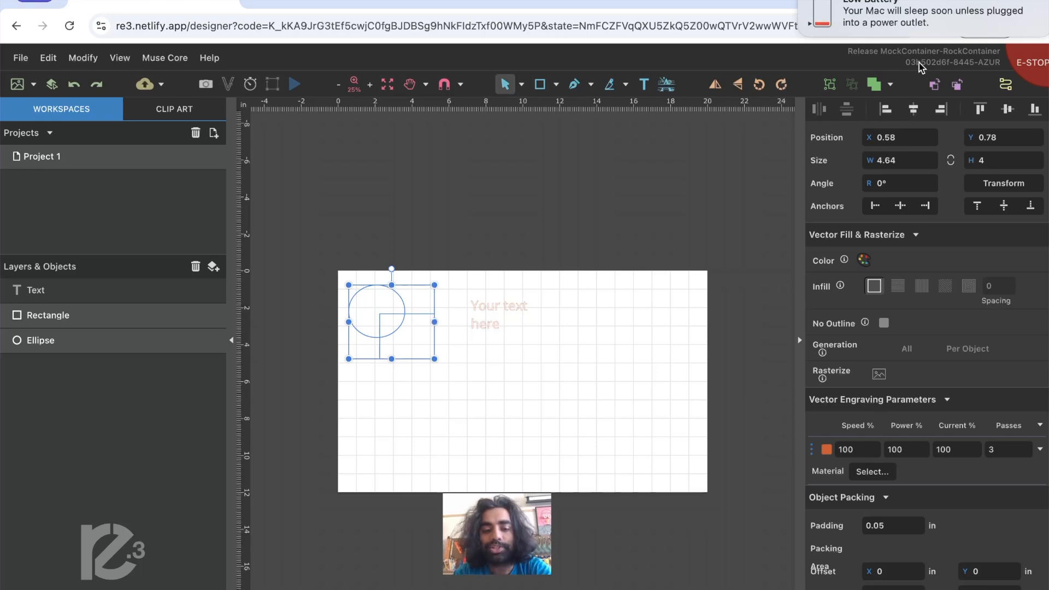
click(685, 229)
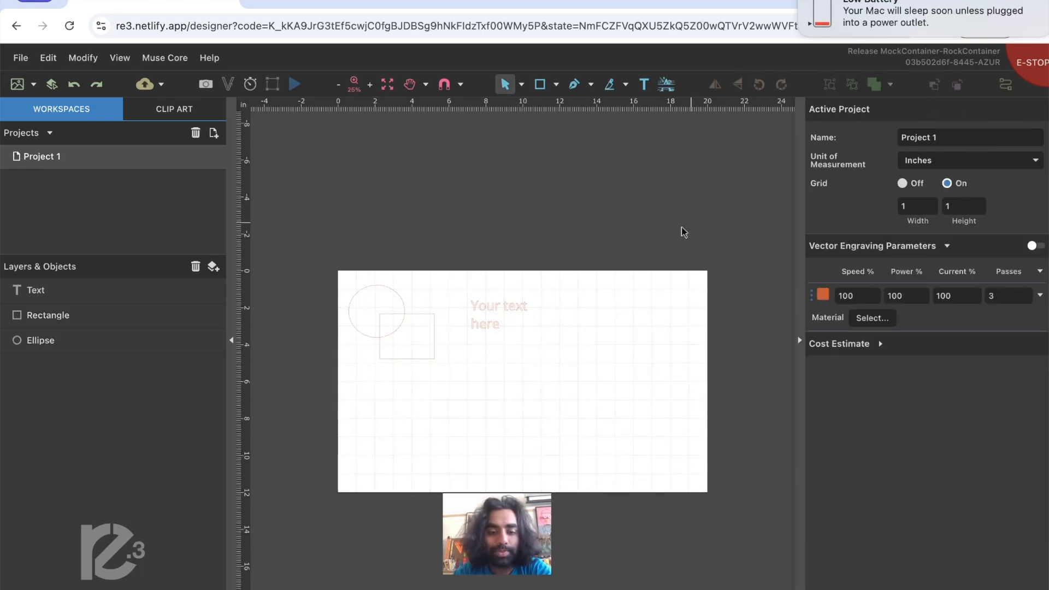
- Assign the blue vector engraving color to the rectangle so it has its own laser settings
click(434, 338)
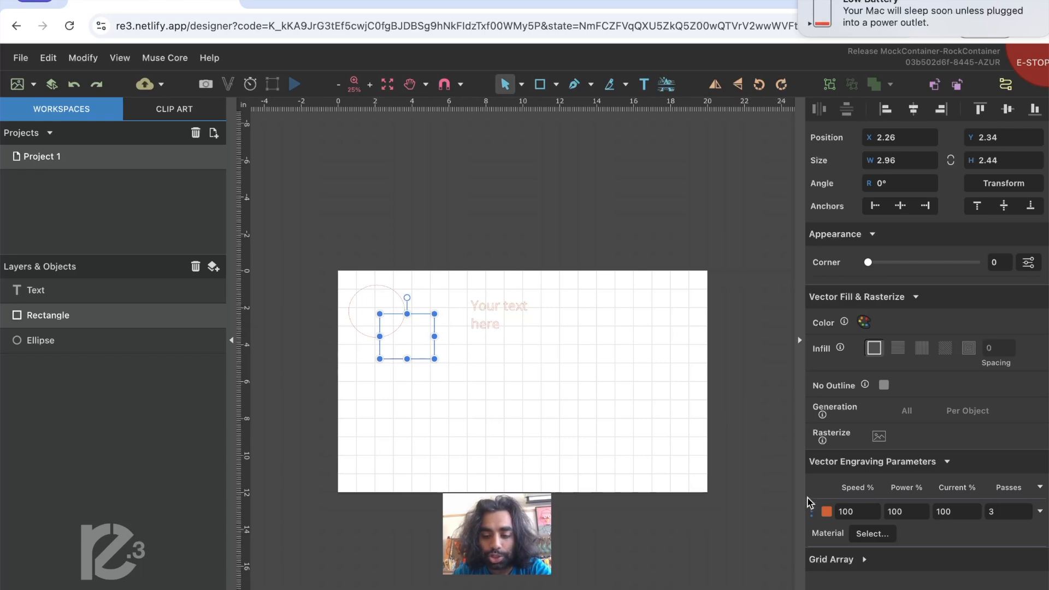
click(823, 512)
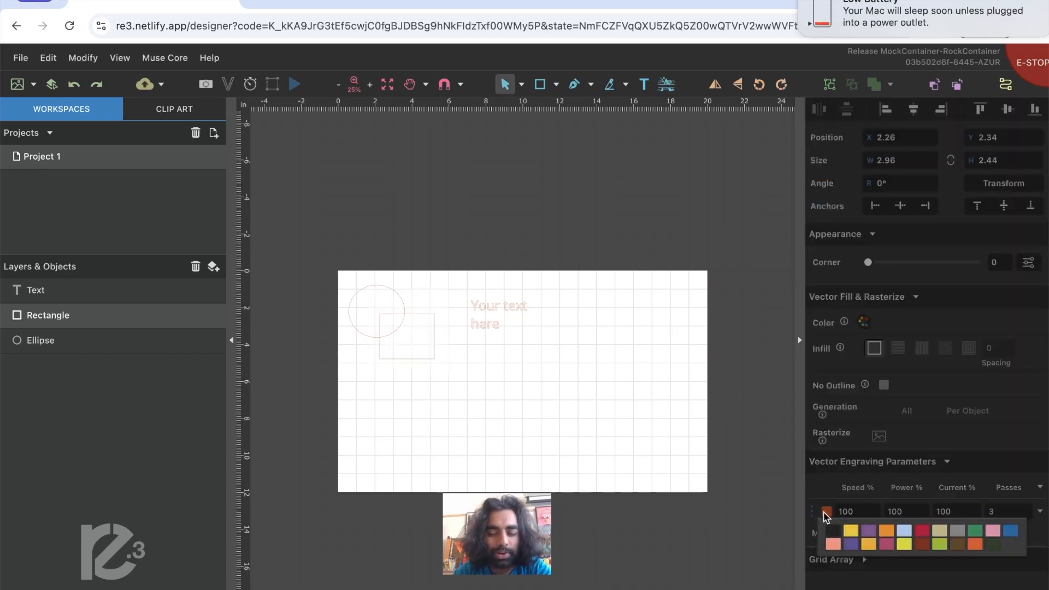
click(1014, 541)
click(694, 437)
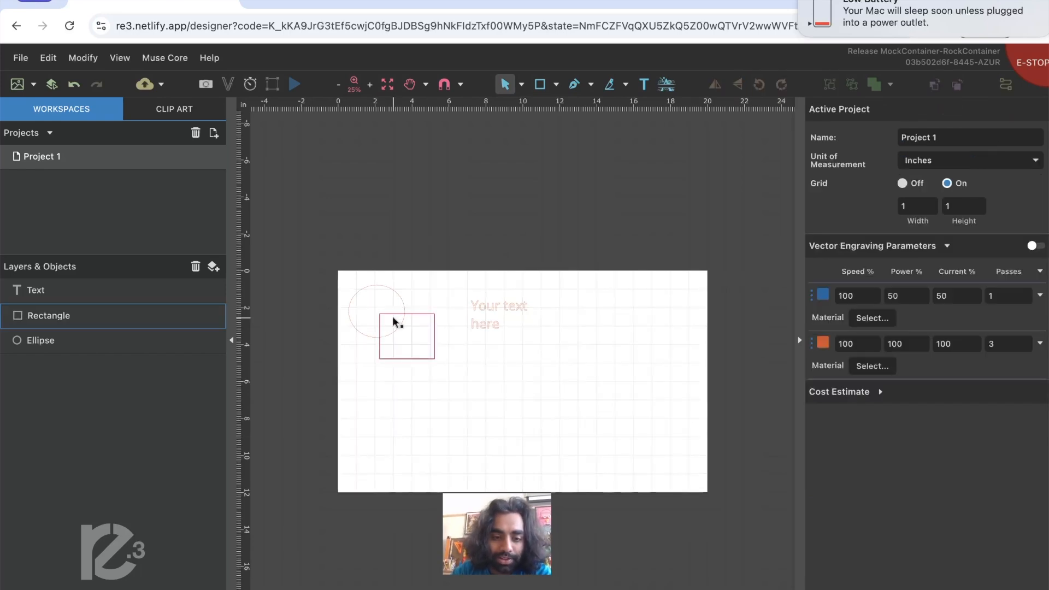
- Send the rectangle backward behind the ellipse, and check that the ellipse can be selected where the two shapes overlap
scroll(393, 321, up, 5)
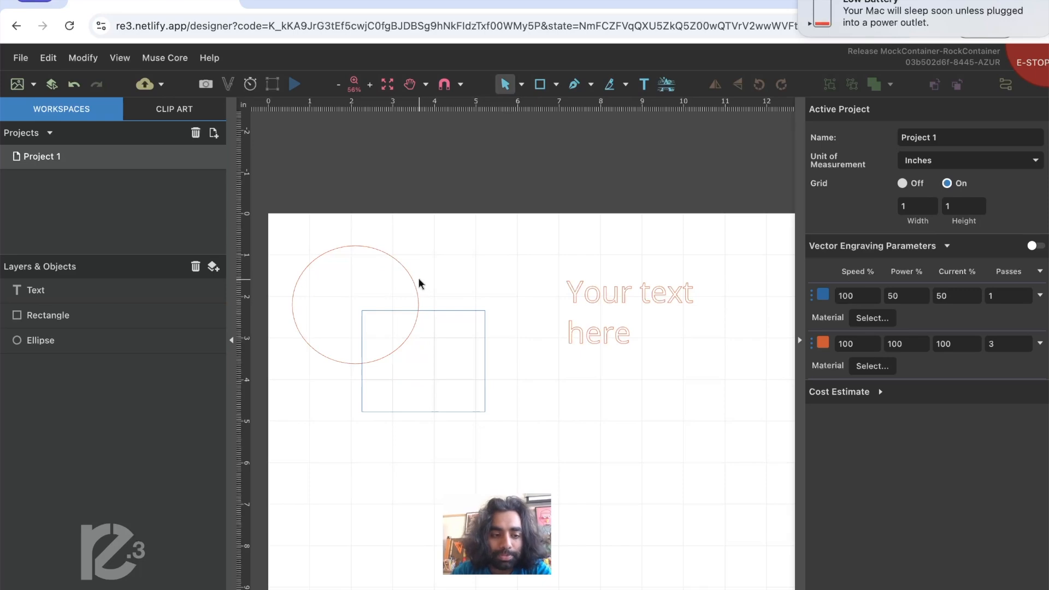
scroll(438, 261, up, 2)
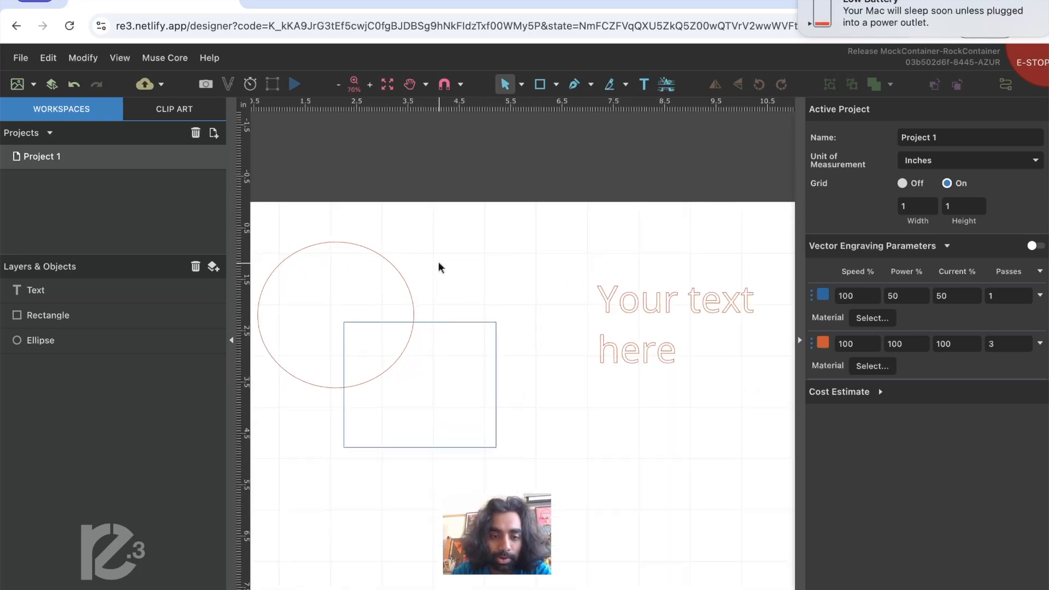
scroll(438, 261, down, 3)
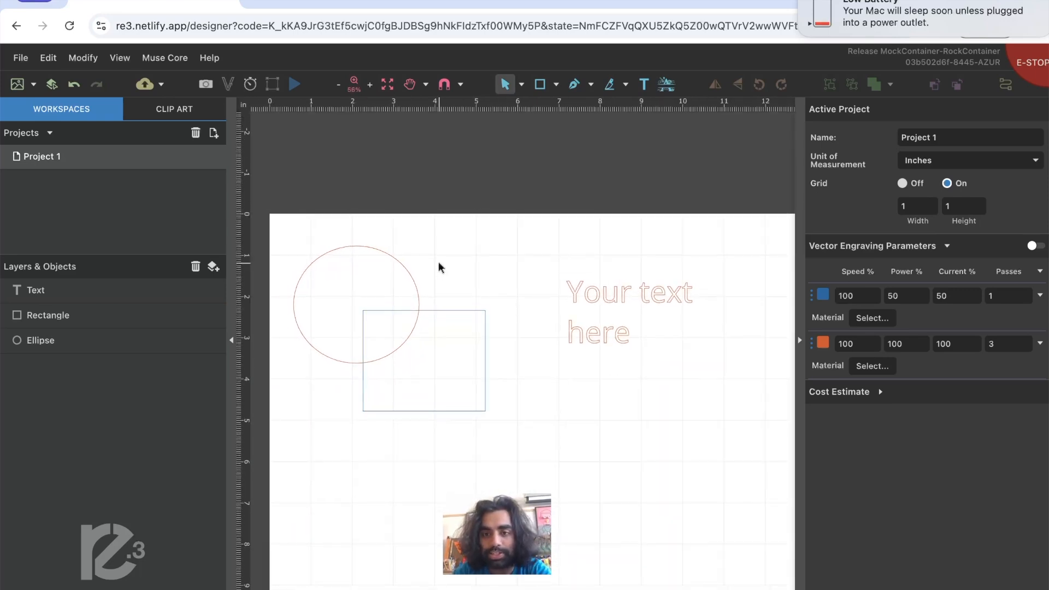
scroll(438, 261, down, 1)
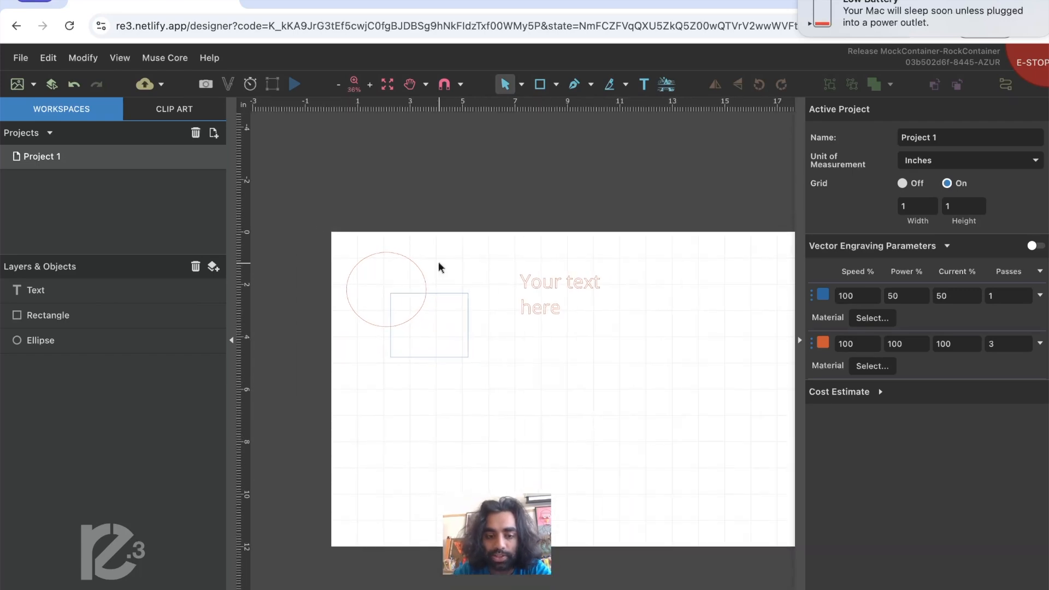
click(411, 322)
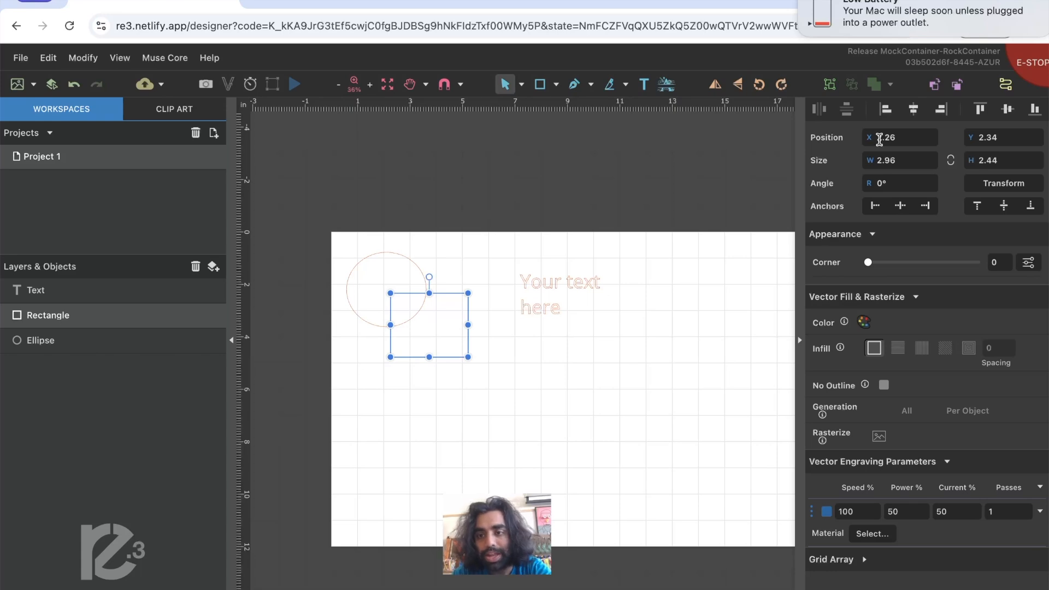
click(957, 85)
click(562, 174)
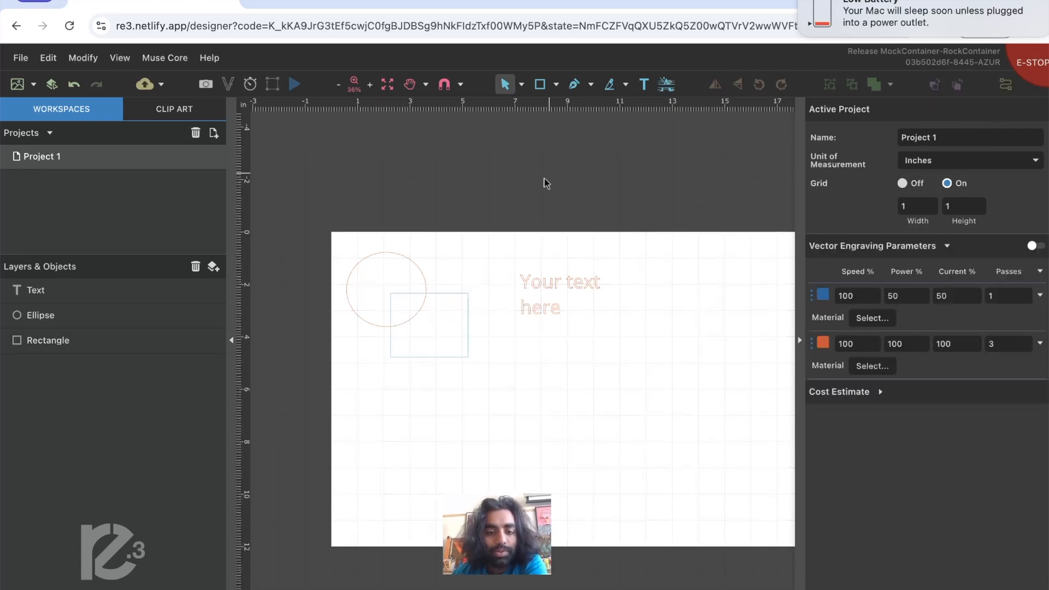
click(414, 317)
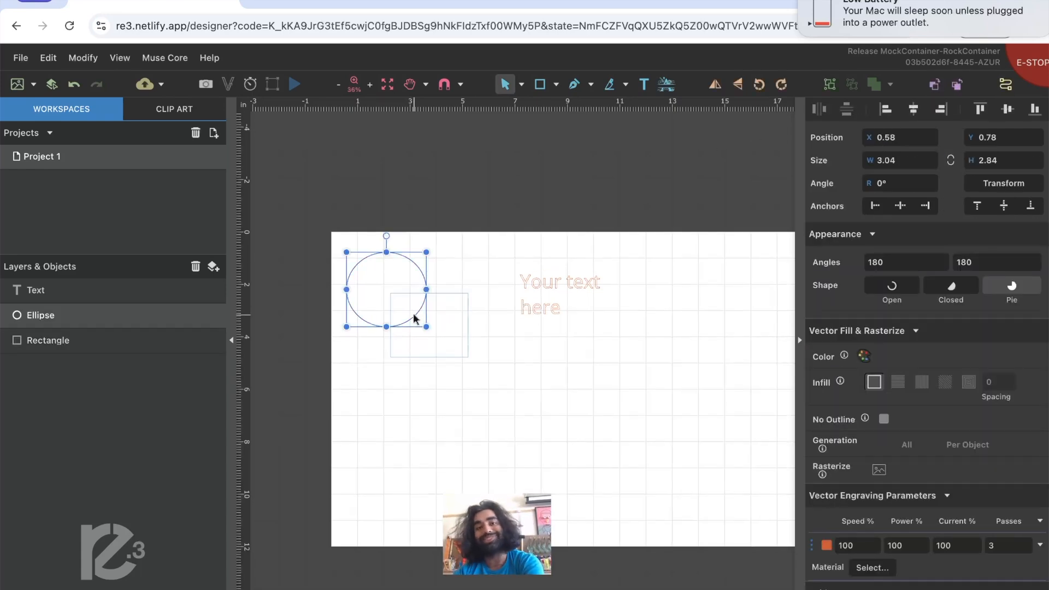
click(613, 166)
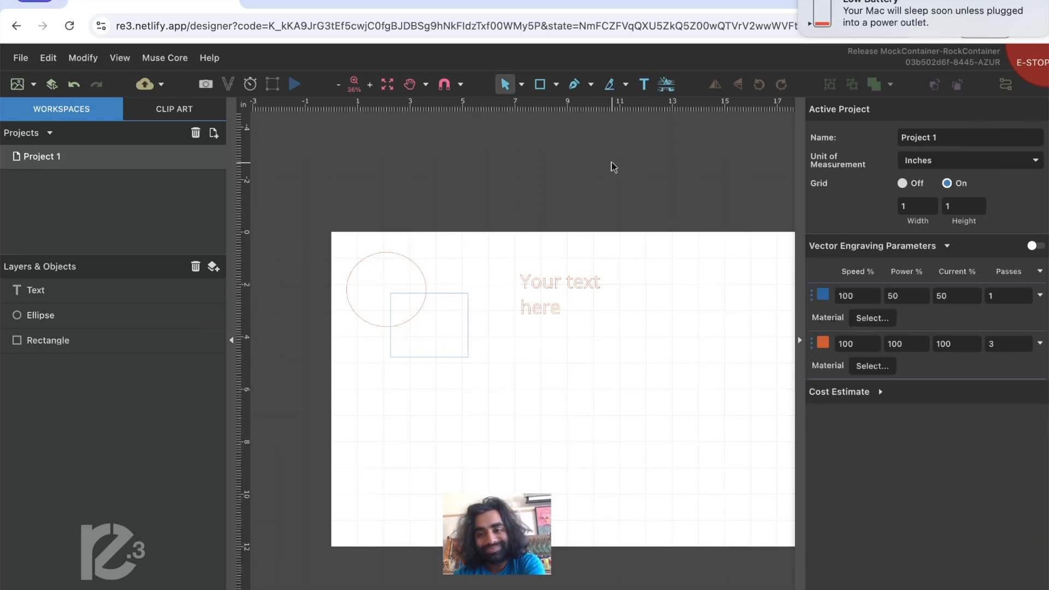
click(418, 275)
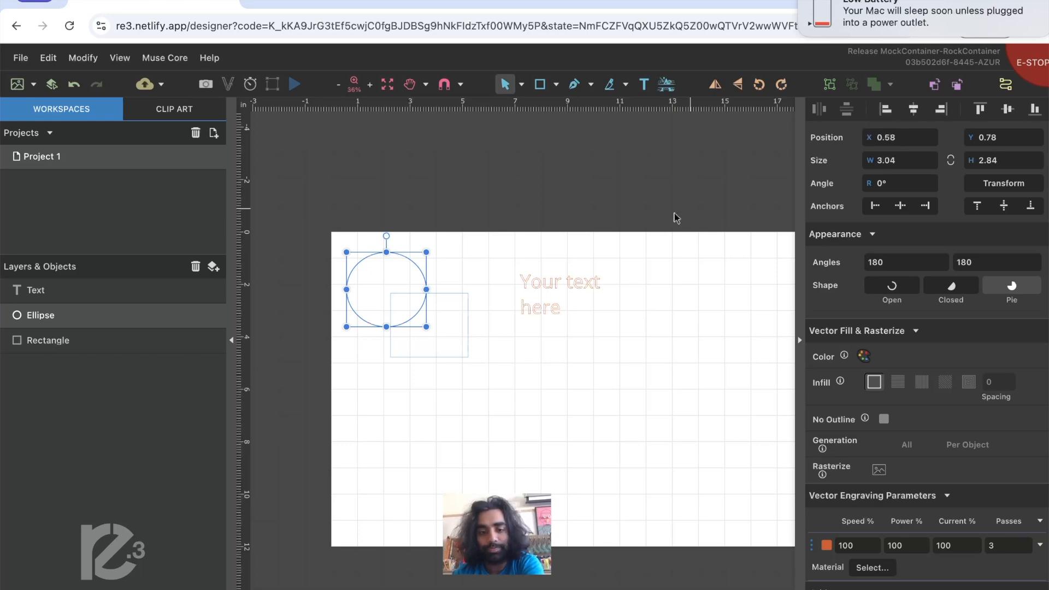
- Align the ellipse and the rectangle on each other's horizontal center and vertical middle
drag(486, 392, 333, 250)
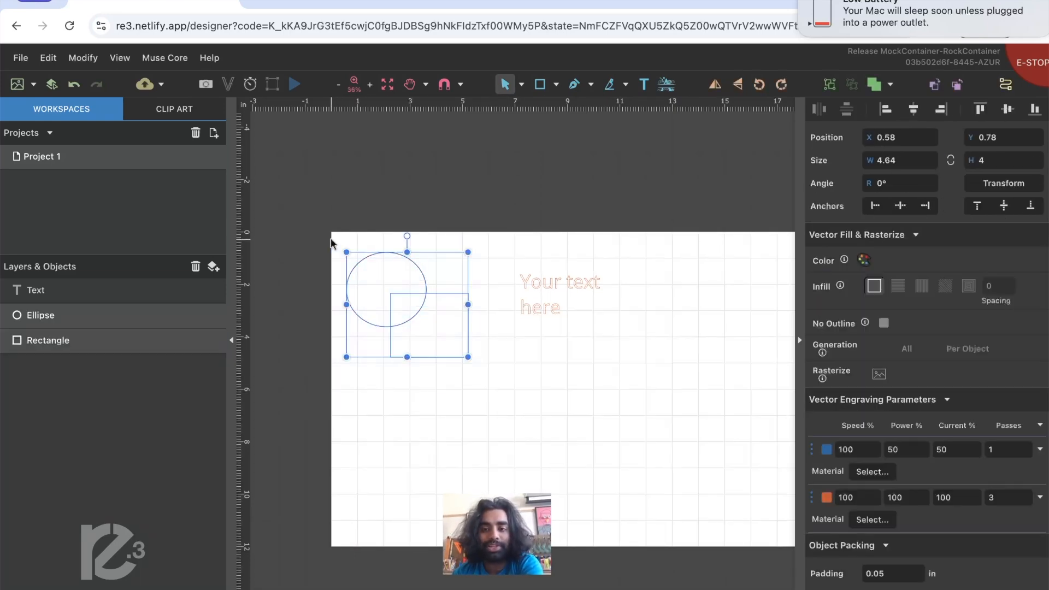
click(887, 110)
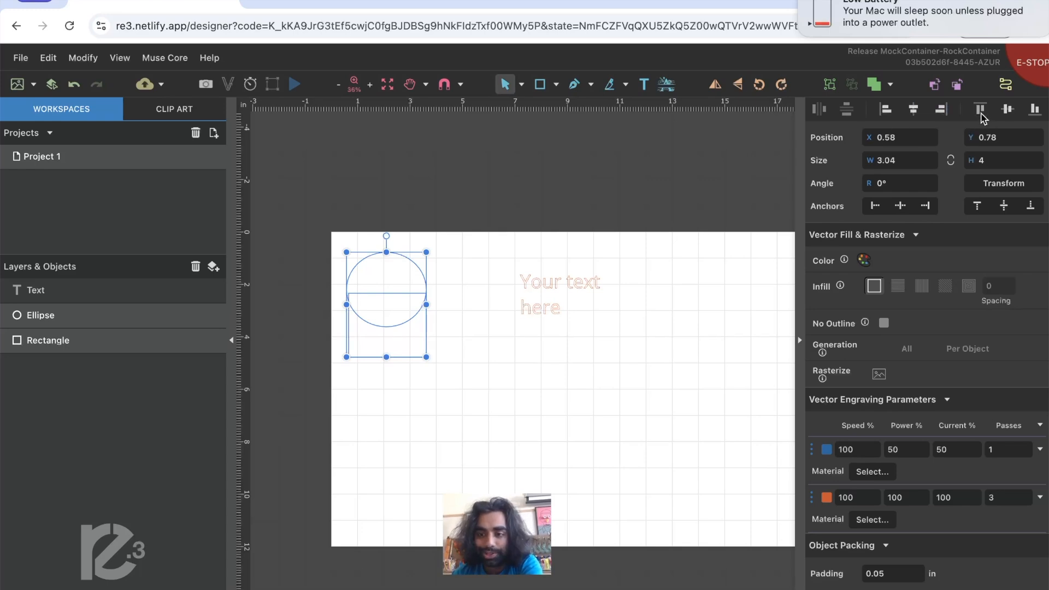
click(1008, 112)
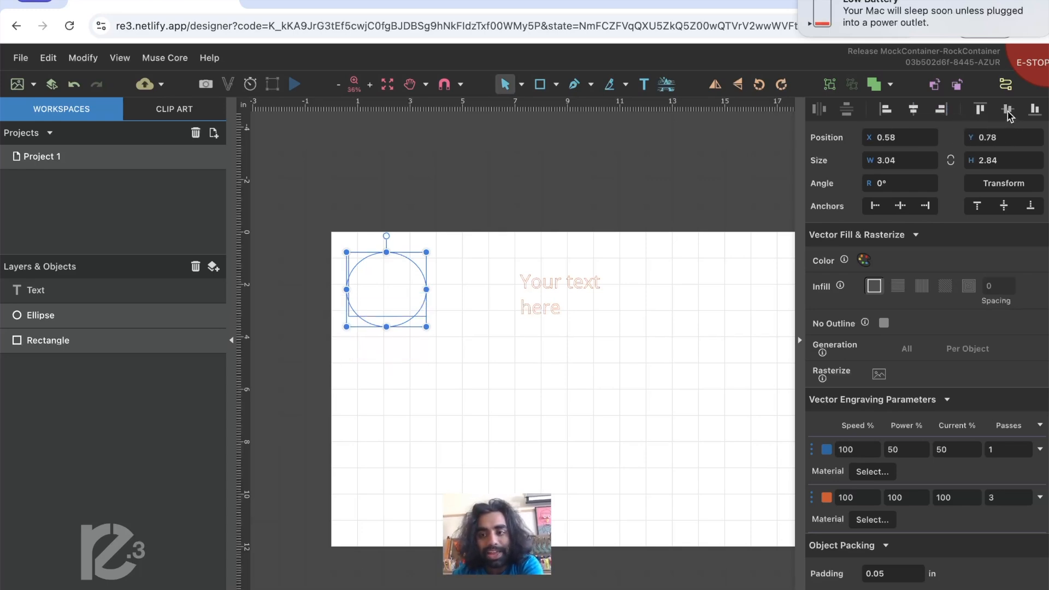
click(1034, 111)
click(1034, 111)
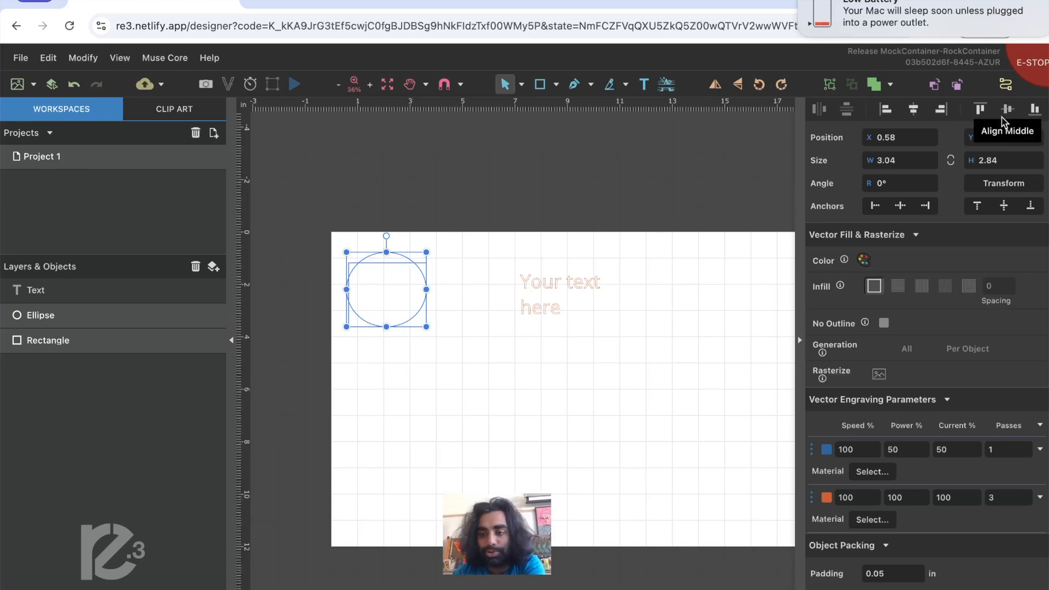
click(1007, 112)
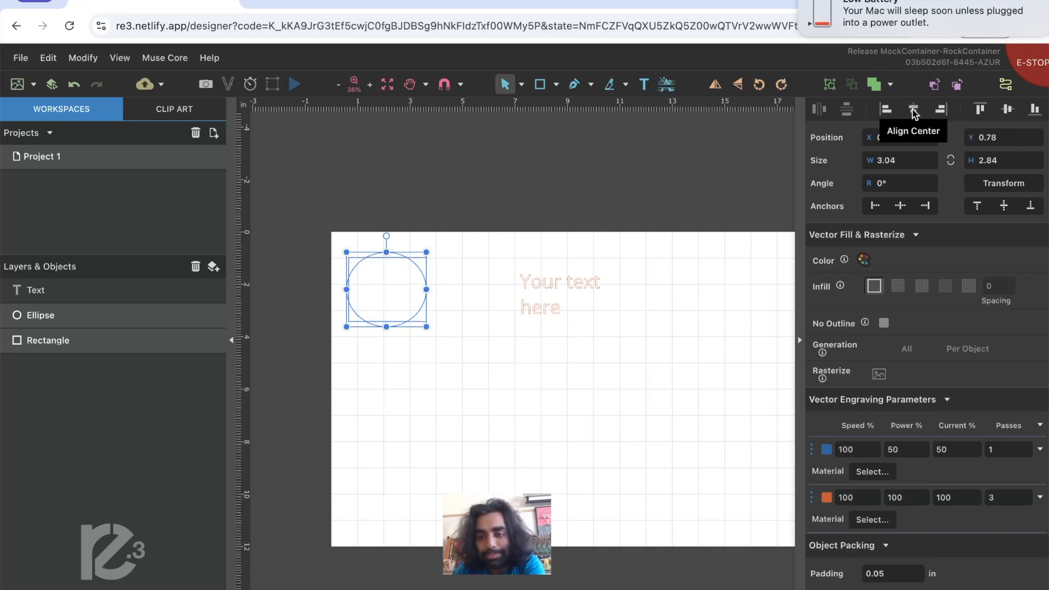
click(913, 110)
click(628, 396)
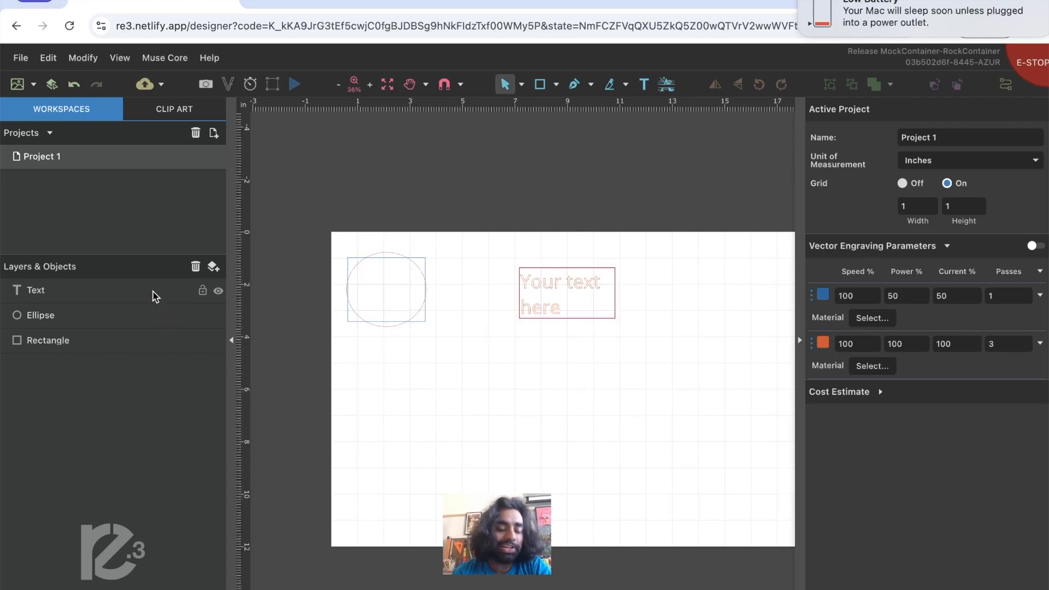
- Select the rectangle, ellipse and text individually, from the object list and on the canvas, to examine how the objects correspond
click(131, 342)
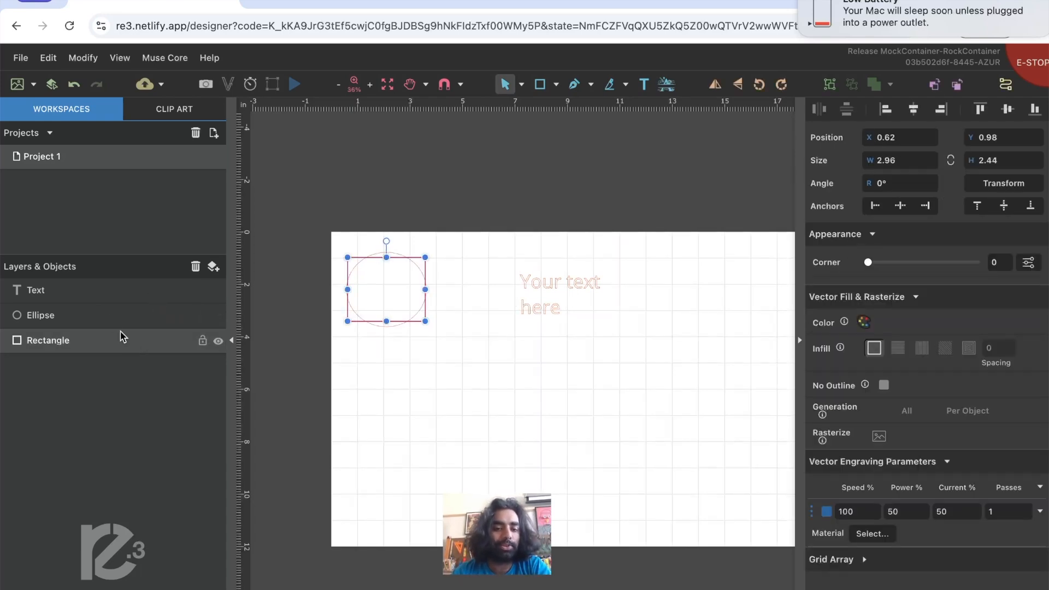
click(106, 322)
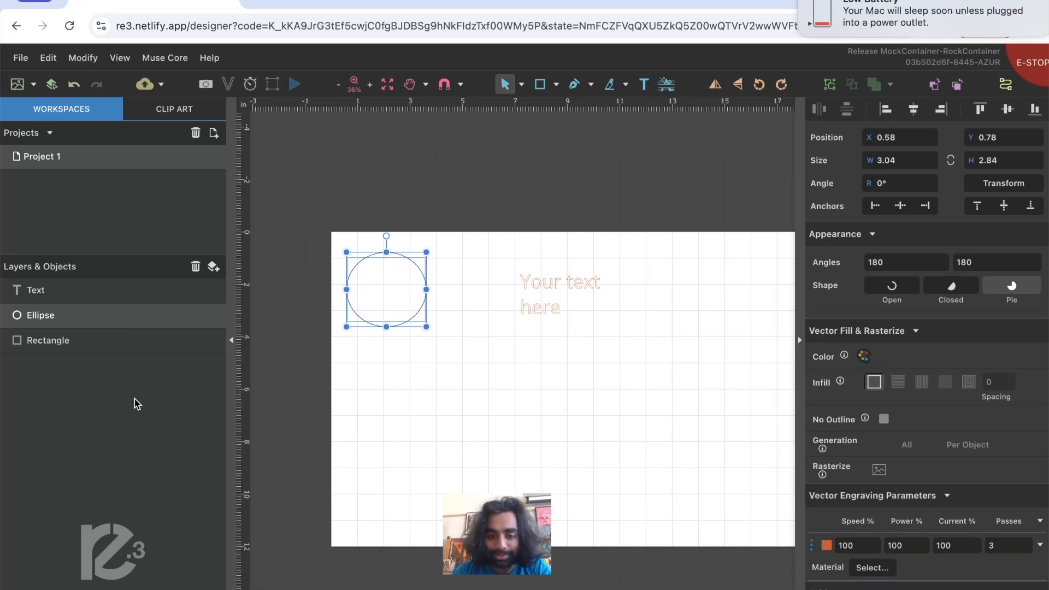
click(278, 367)
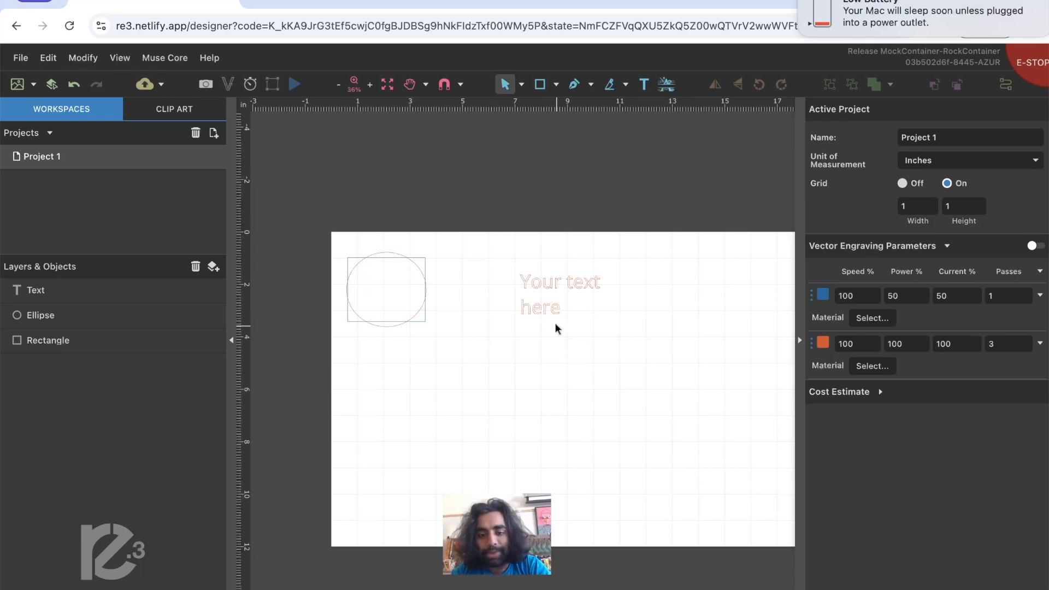
click(539, 304)
click(414, 304)
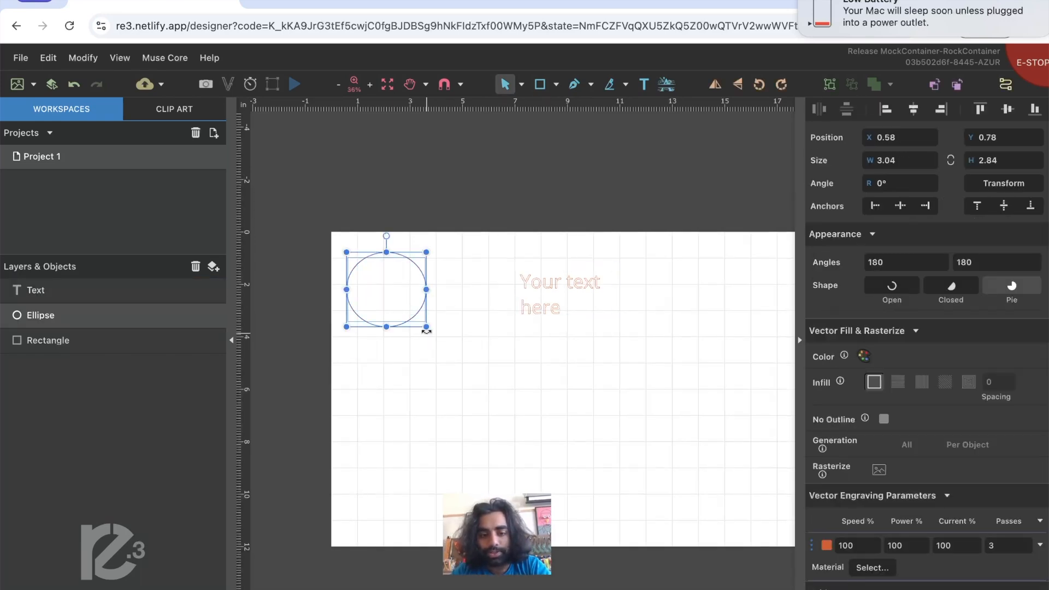
click(488, 330)
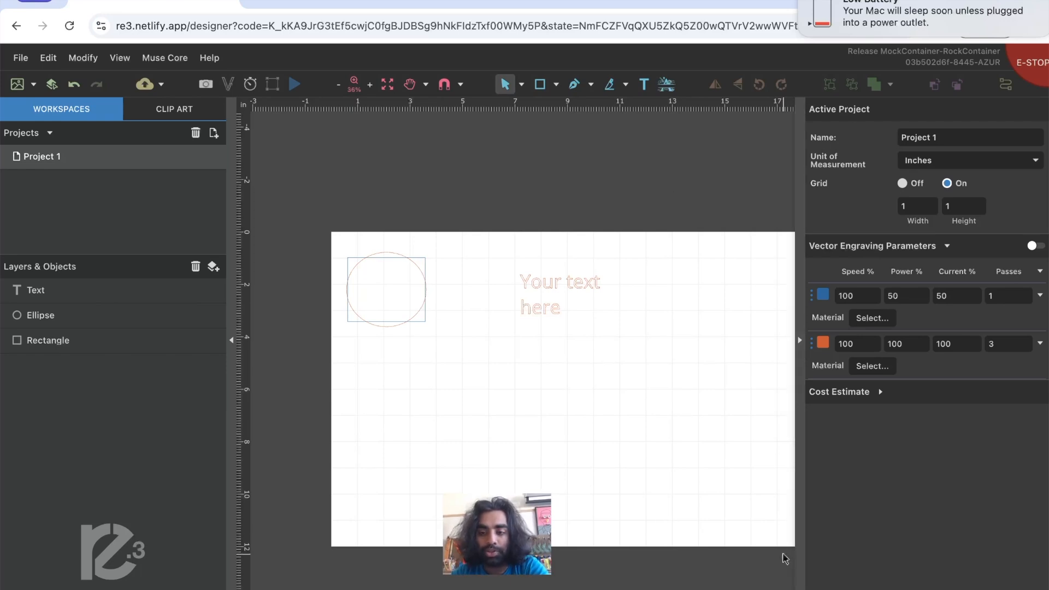
- Examine the text box's font, alignment and spacing settings and the rectangle's corner, fill and engraving options
mouse_move(984, 150)
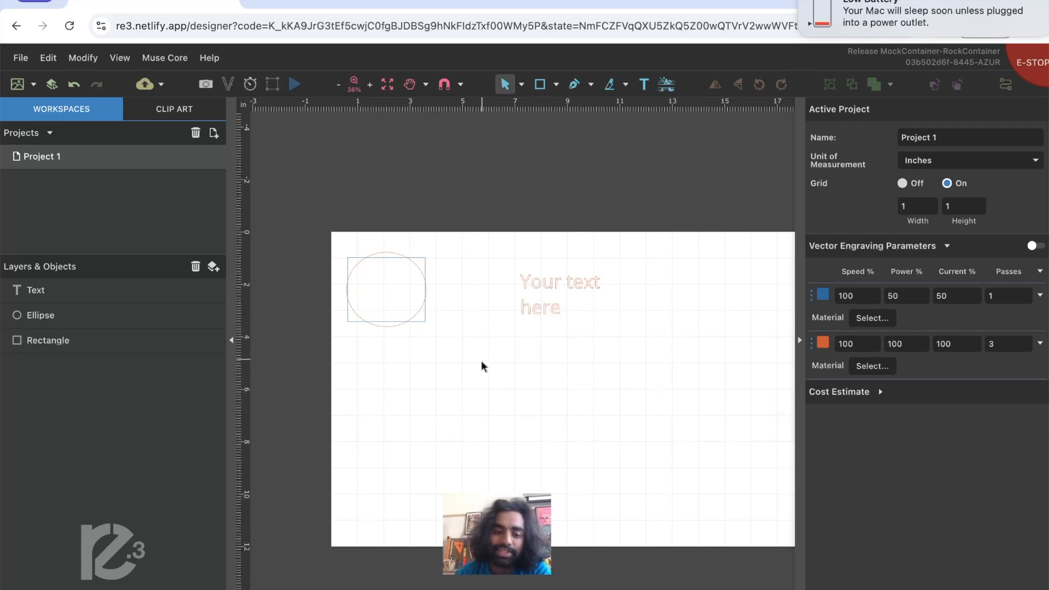
click(541, 314)
click(540, 320)
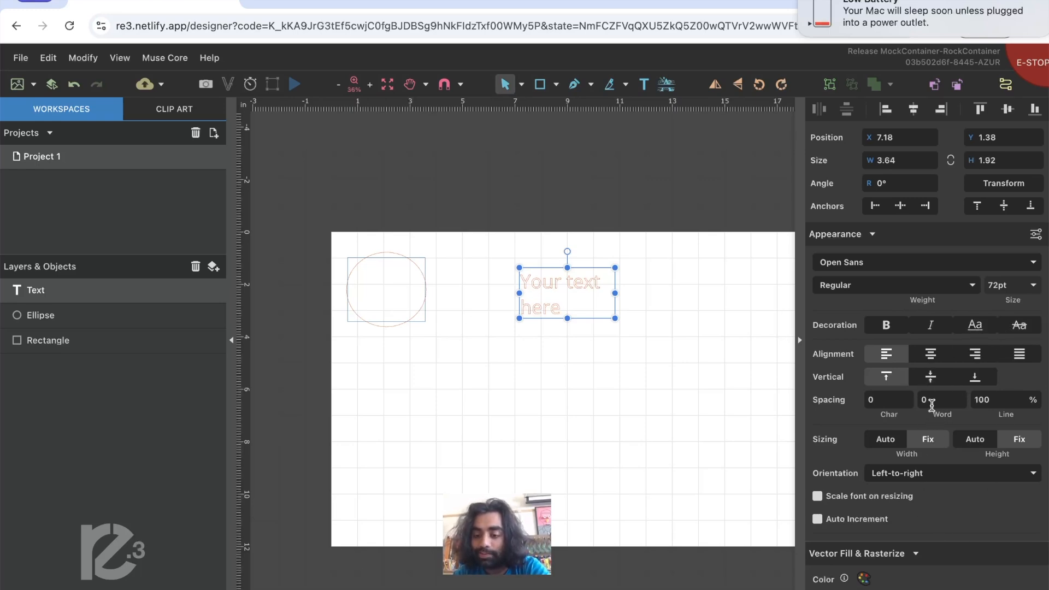
click(759, 405)
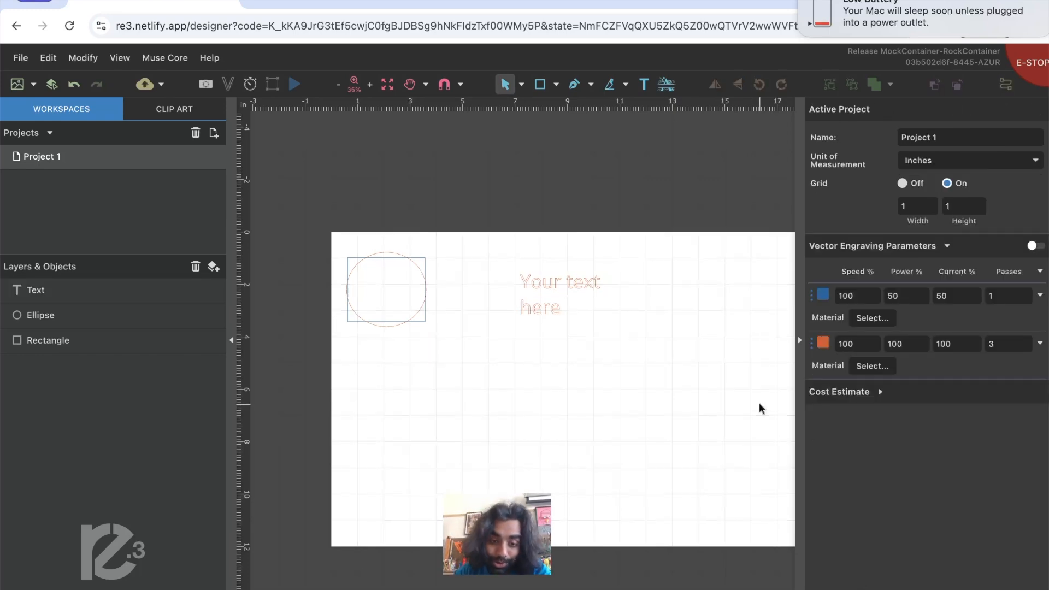
click(423, 322)
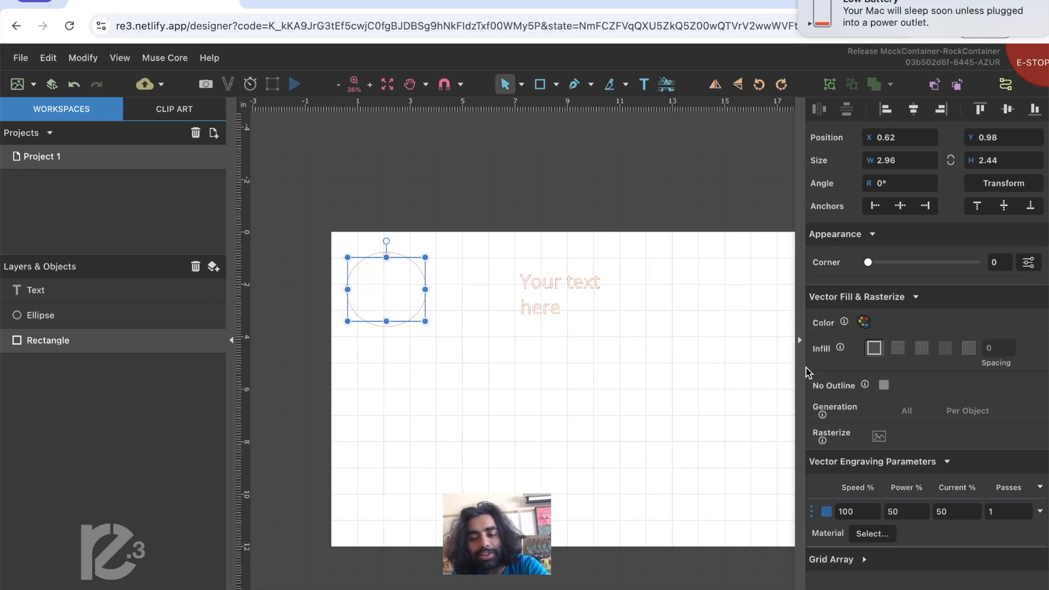
drag(868, 262, 822, 266)
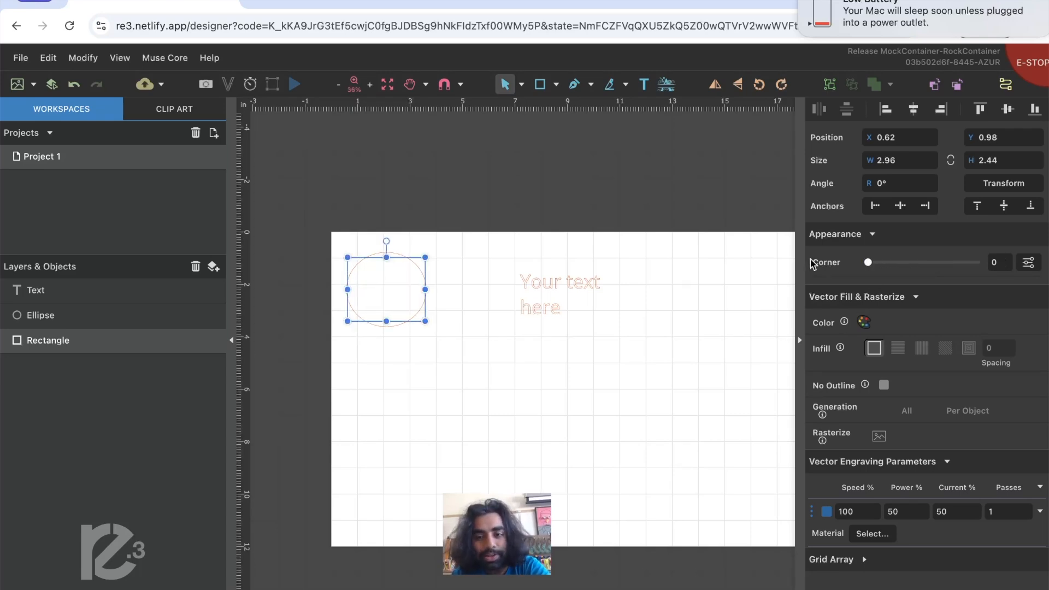
click(749, 214)
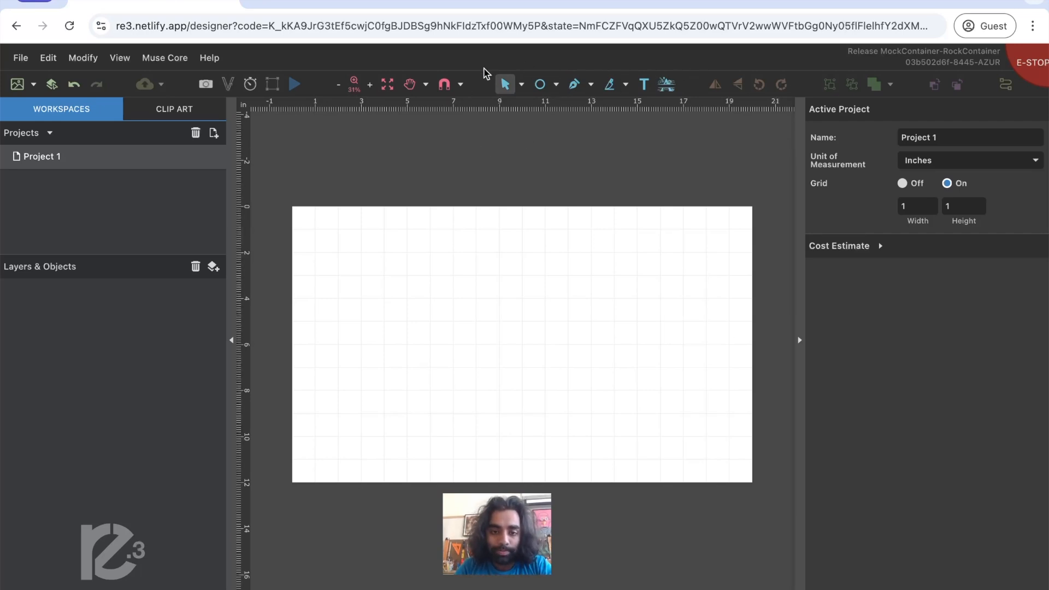
- Draw a circle about 4.91 in in diameter near the upper-left corner of the empty work area with the Ellipse tool
click(557, 85)
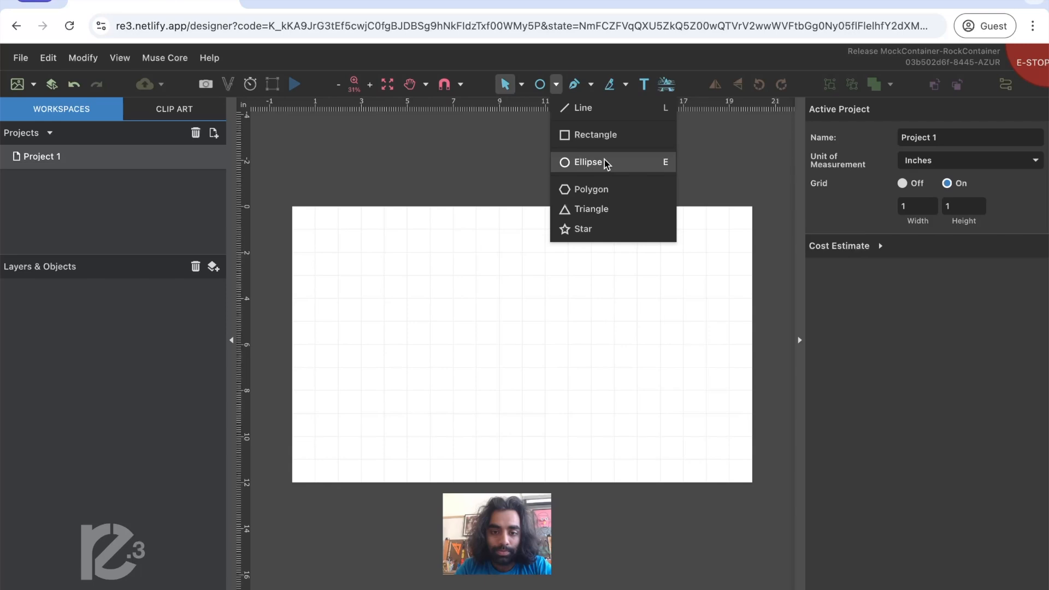
click(589, 163)
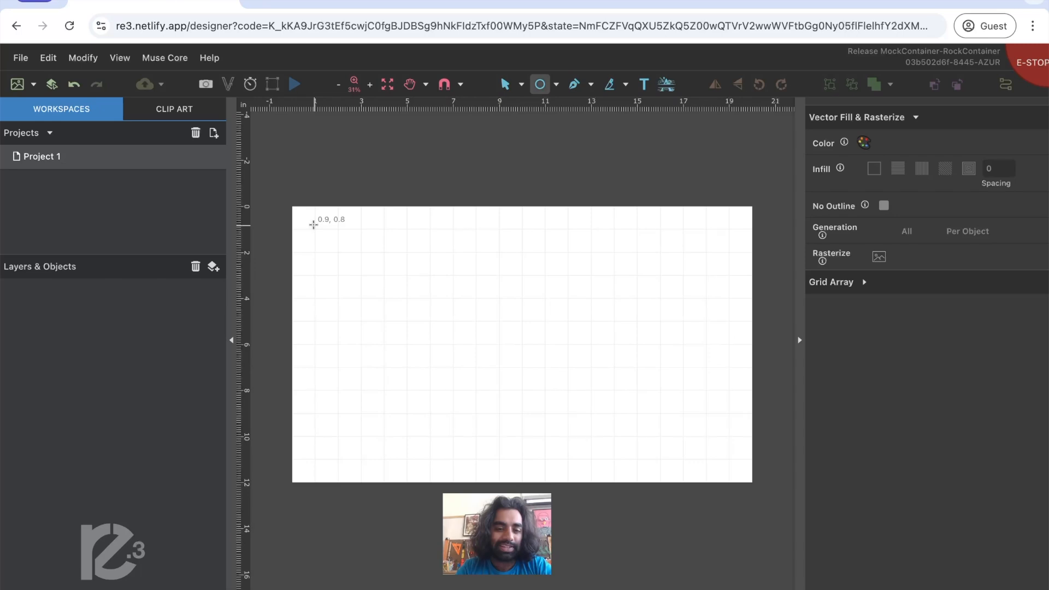
drag(313, 225, 426, 336)
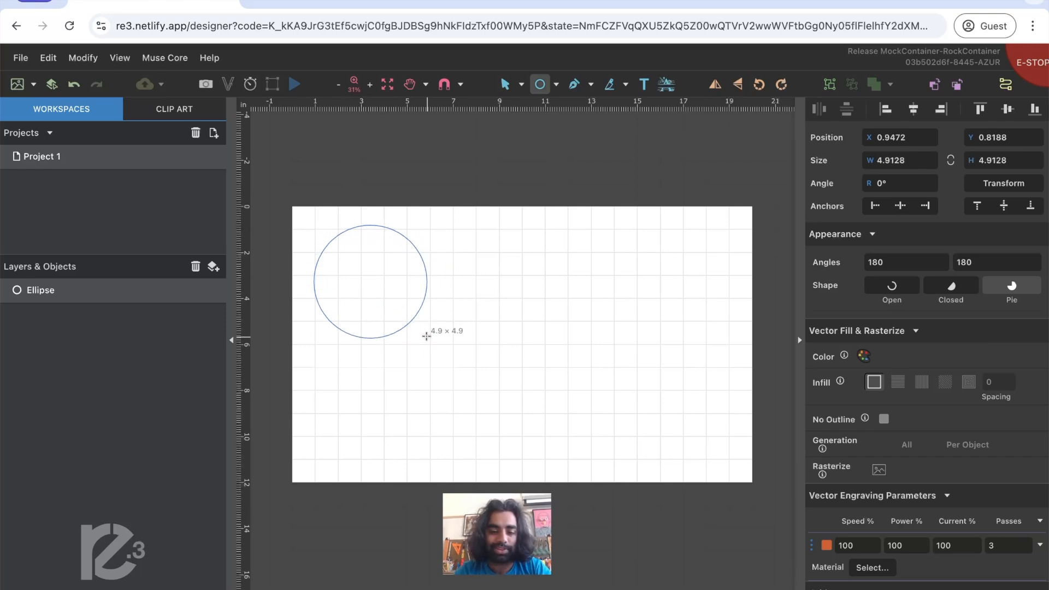
drag(426, 335, 427, 338)
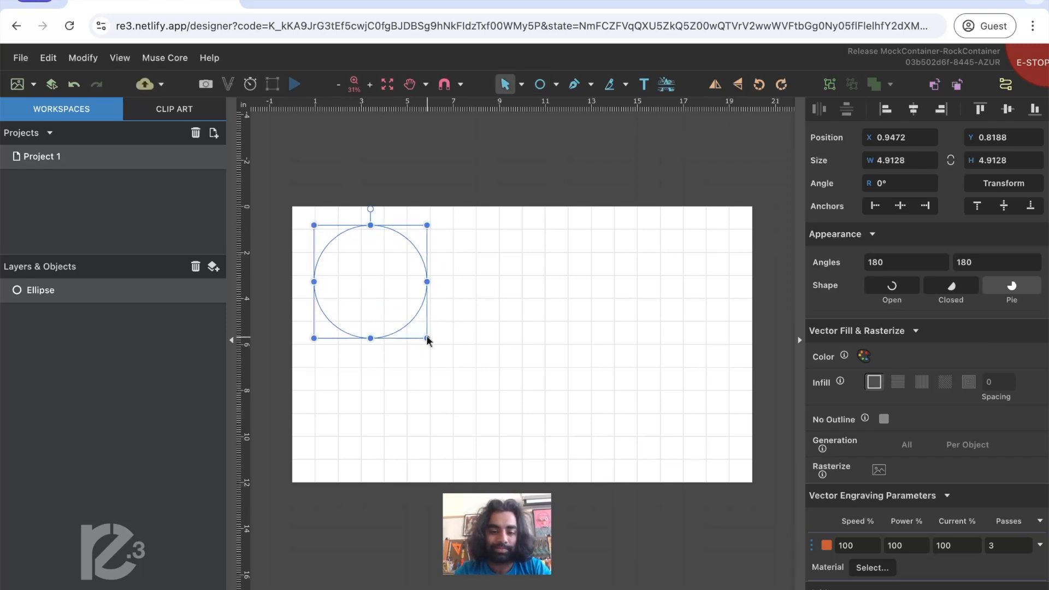
click(575, 329)
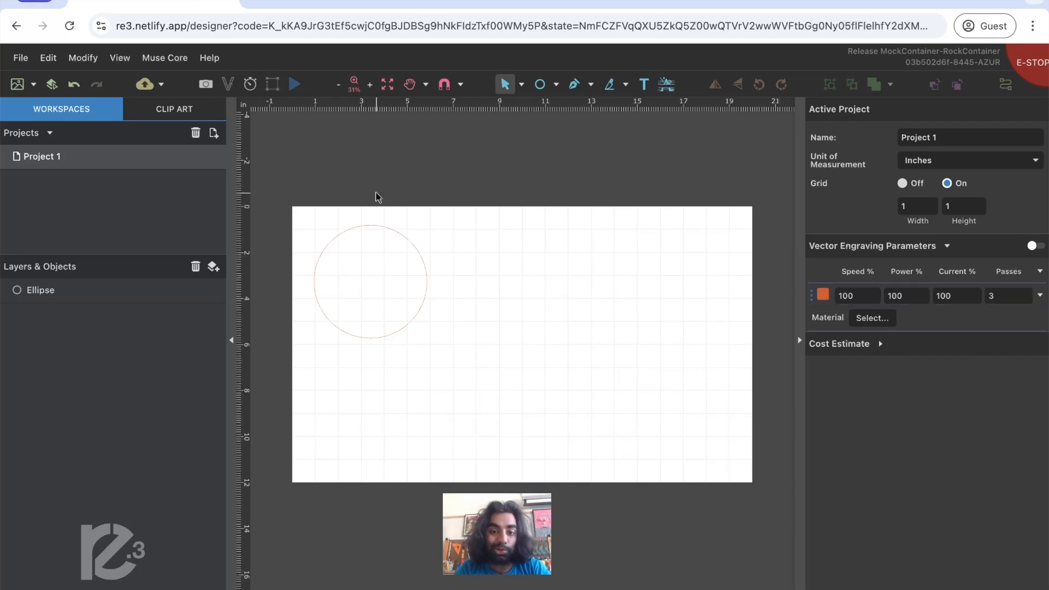
- Draw a circle about 2.86 in in diameter inside the larger circle with the Ellipse tool
click(556, 85)
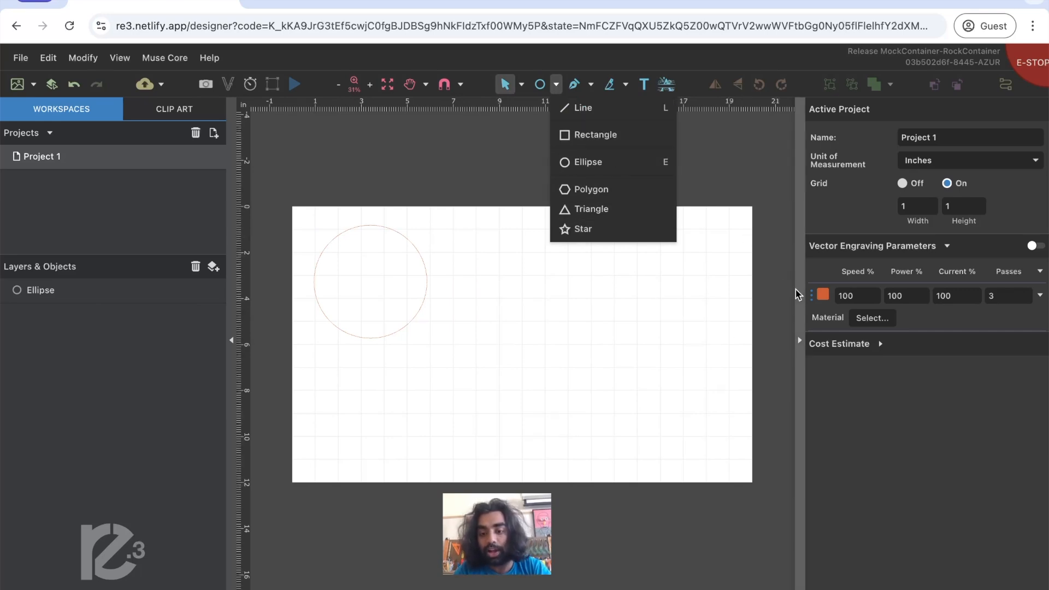
click(840, 301)
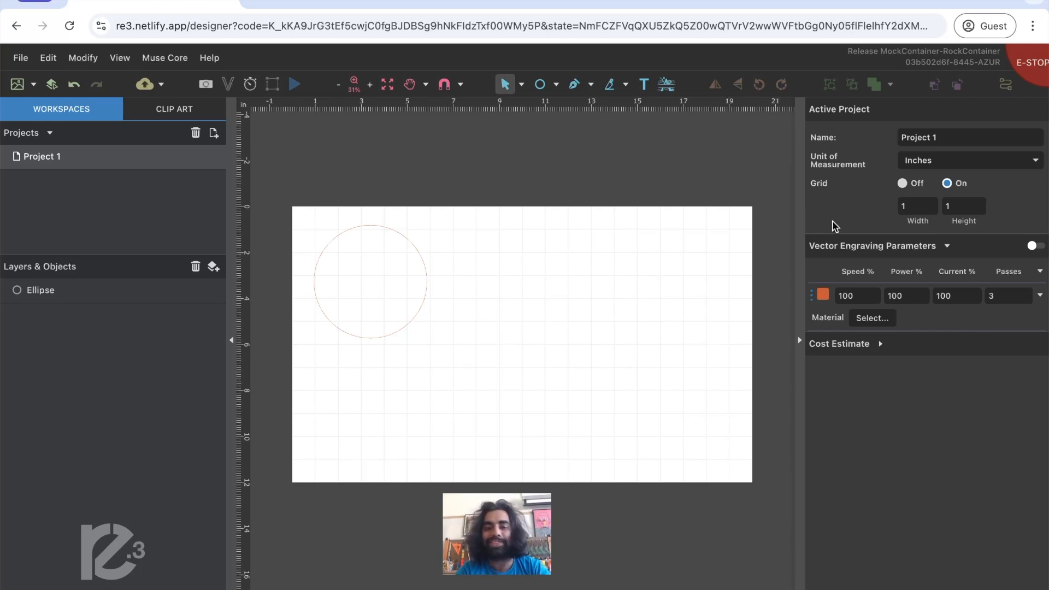
click(556, 85)
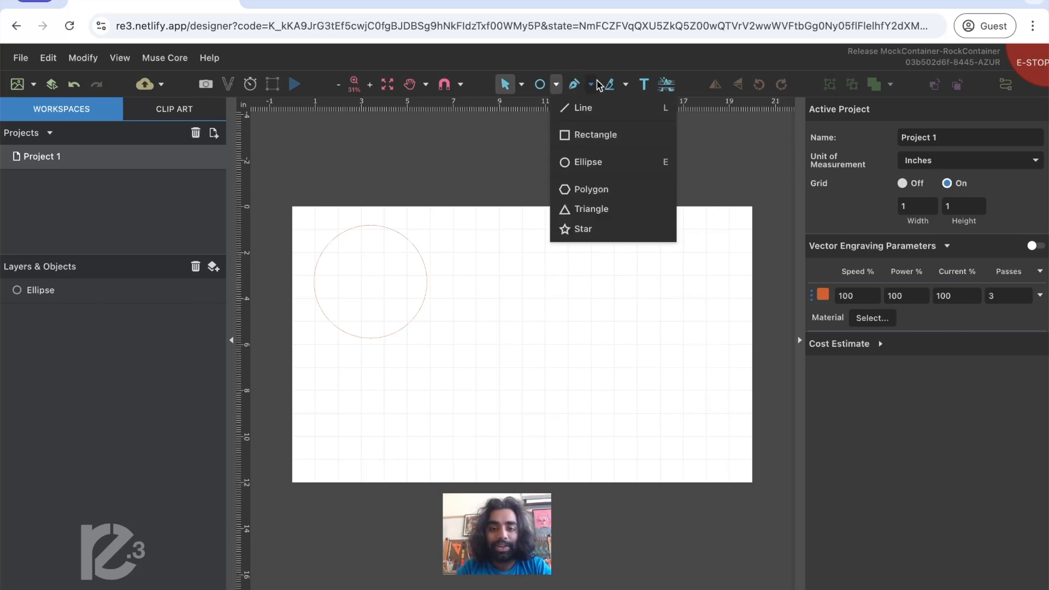
click(621, 164)
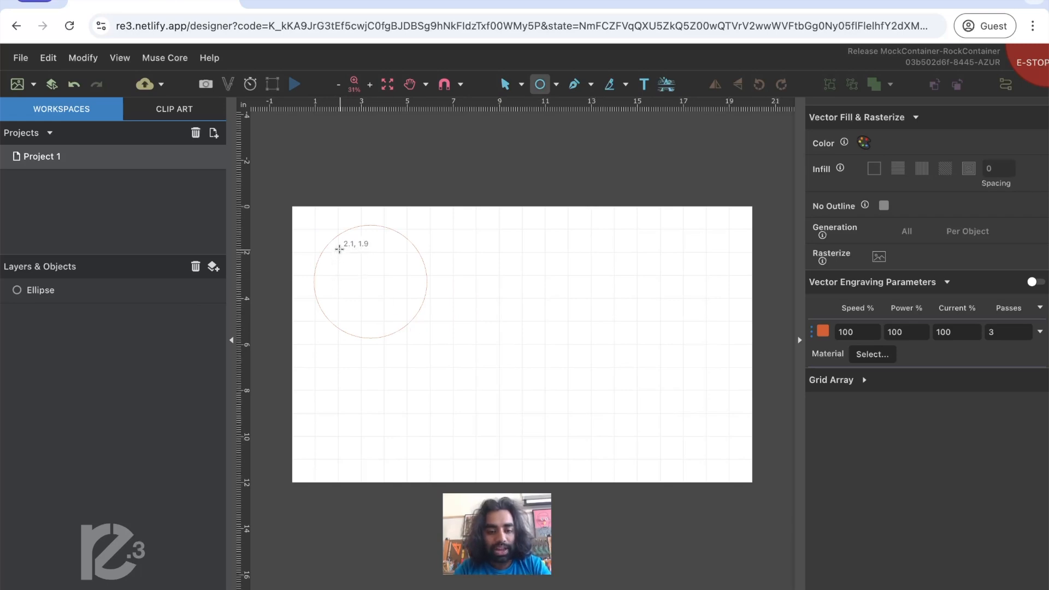
drag(339, 249, 403, 314)
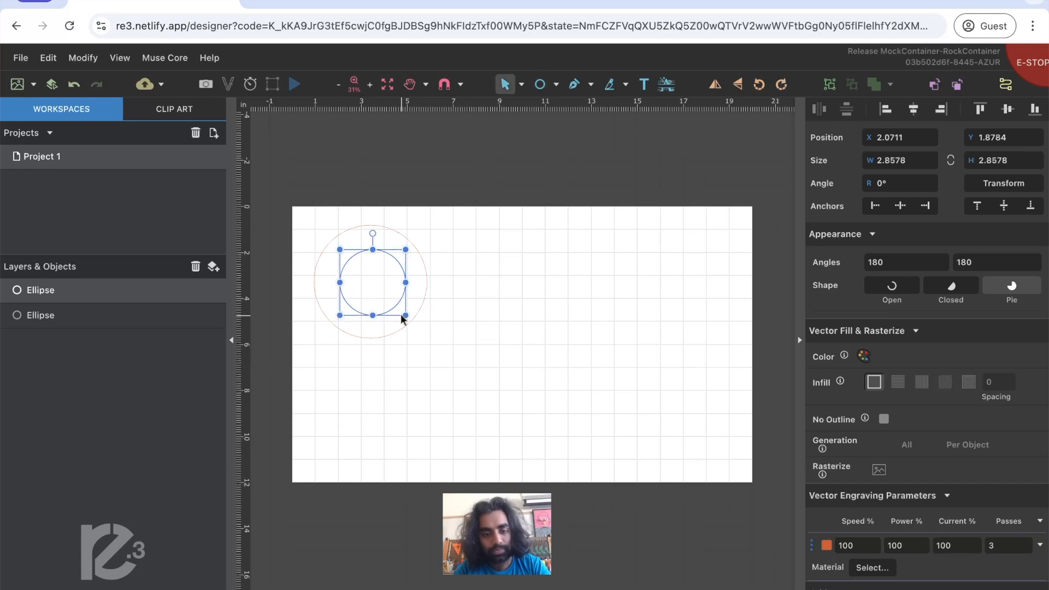
click(479, 293)
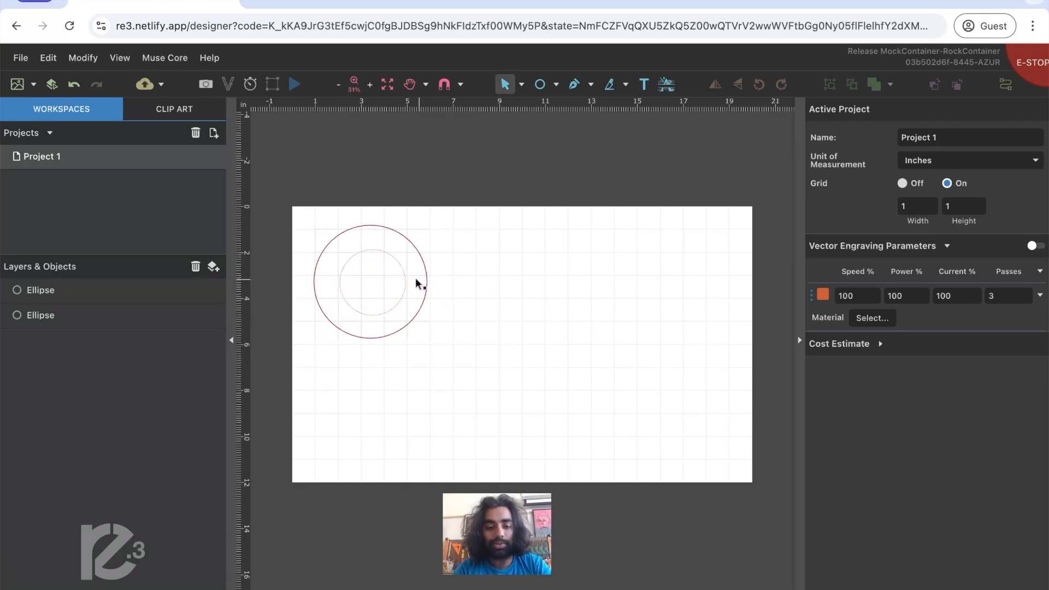
- Change the inner circle's vector engraving color to blue so it has its own engraving parameters
click(402, 289)
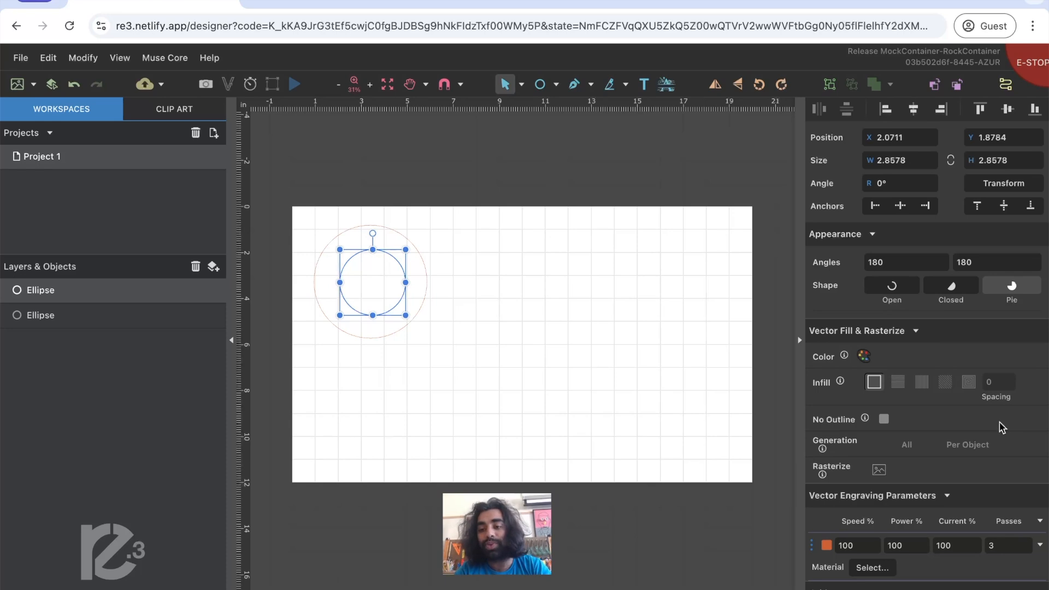
click(826, 546)
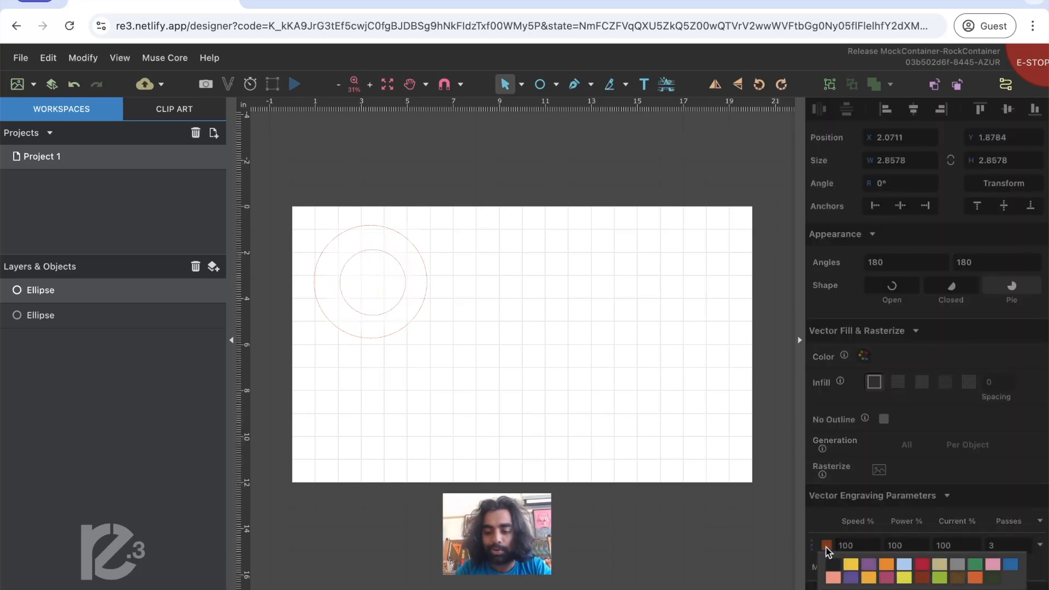
click(1011, 566)
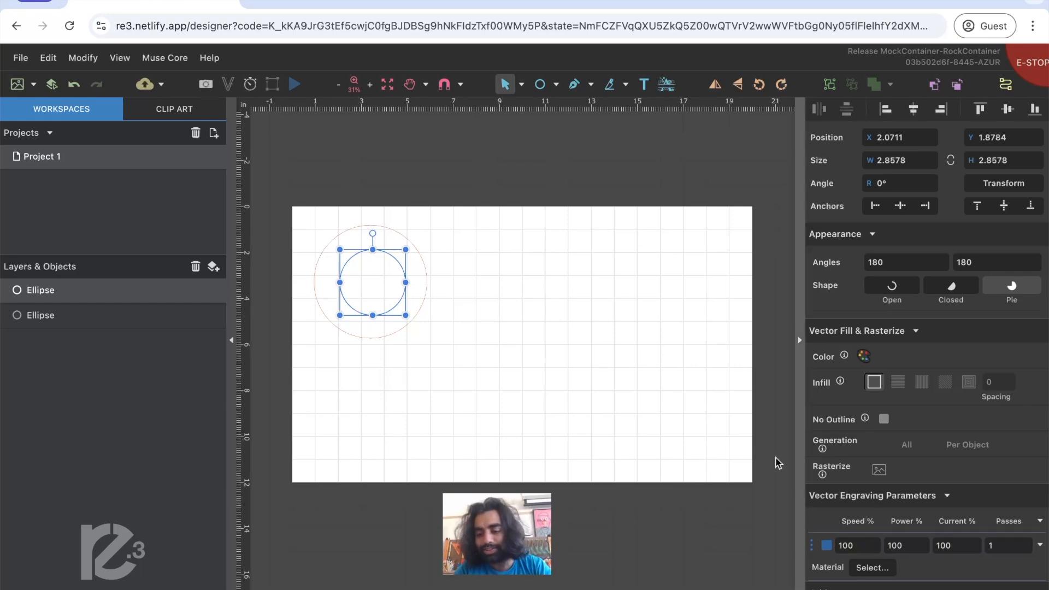
click(590, 346)
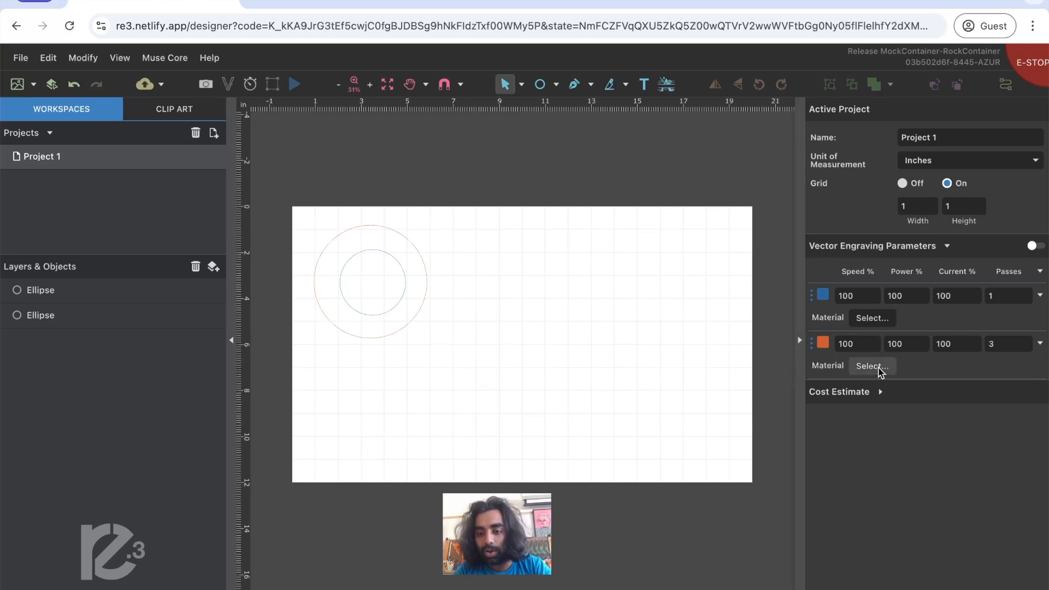
- Set the blue engraving parameters to 50% power and 50% current
double_click(908, 300)
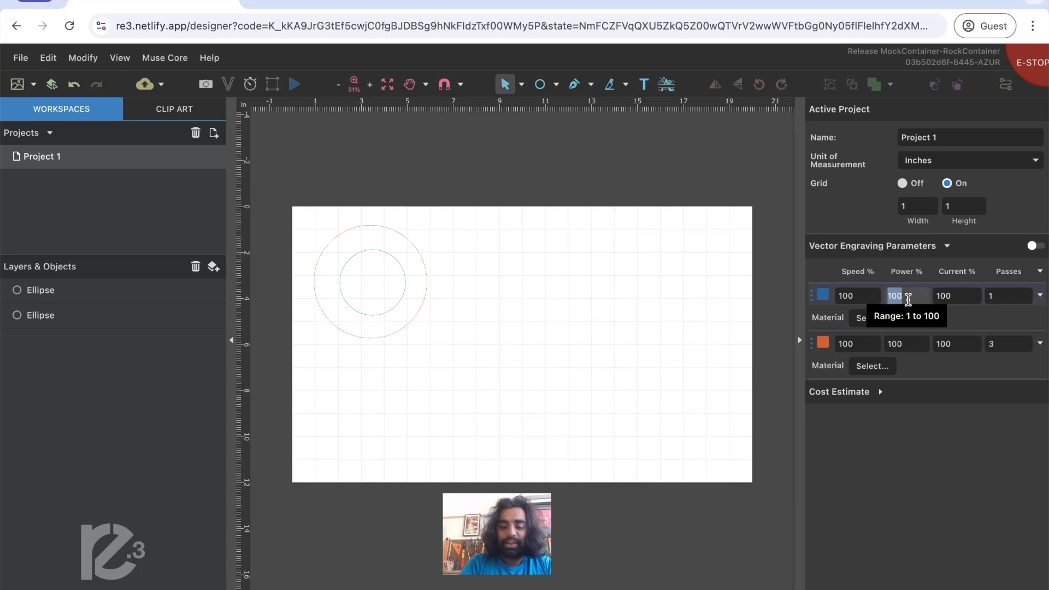
text(50)
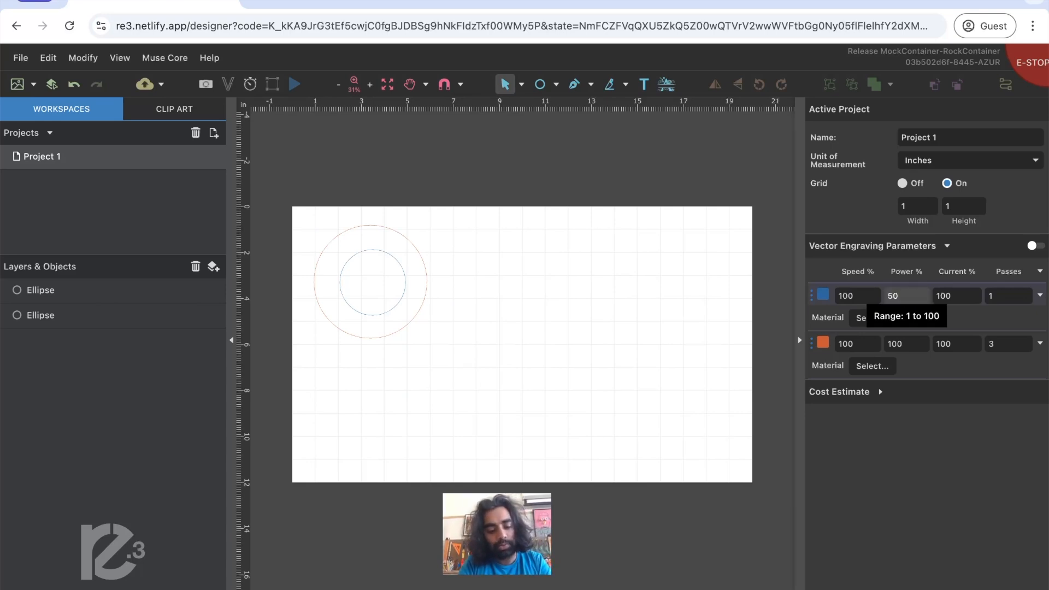
key(Tab)
text(50)
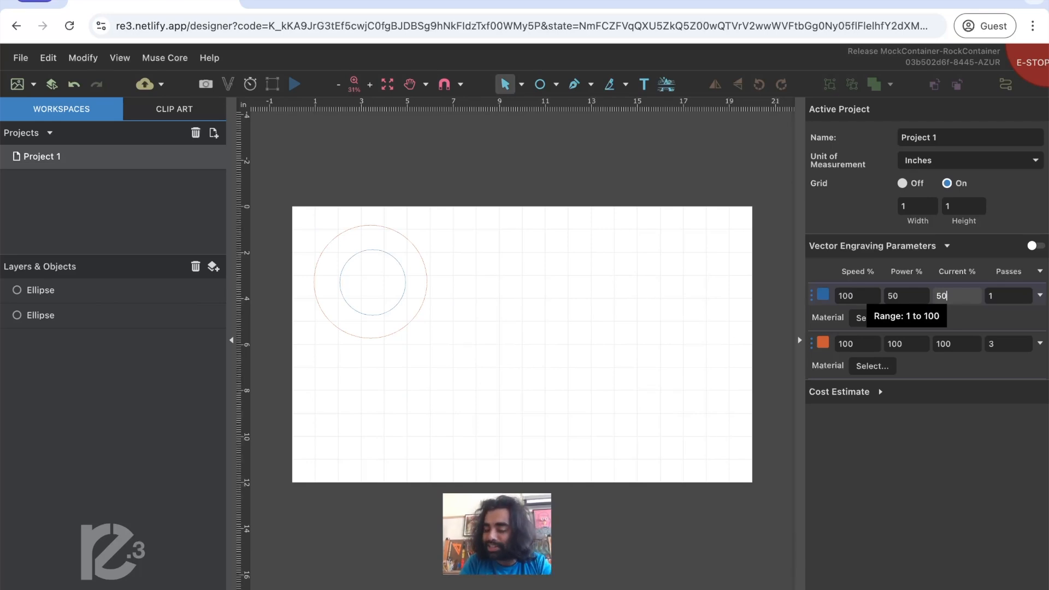
key(Return)
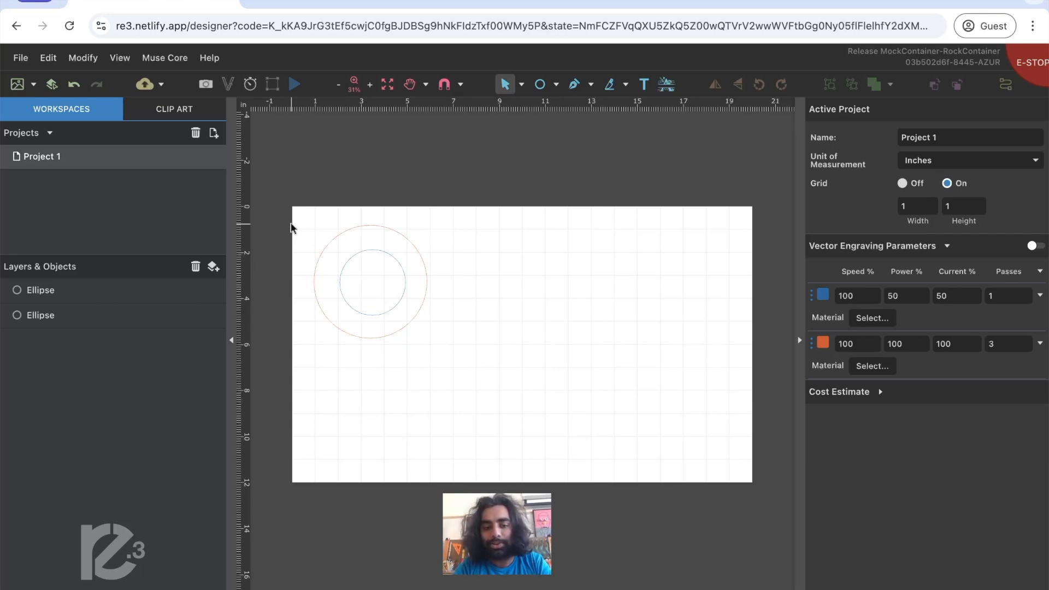
- Select both circles together and align them on a common center
drag(278, 203, 456, 359)
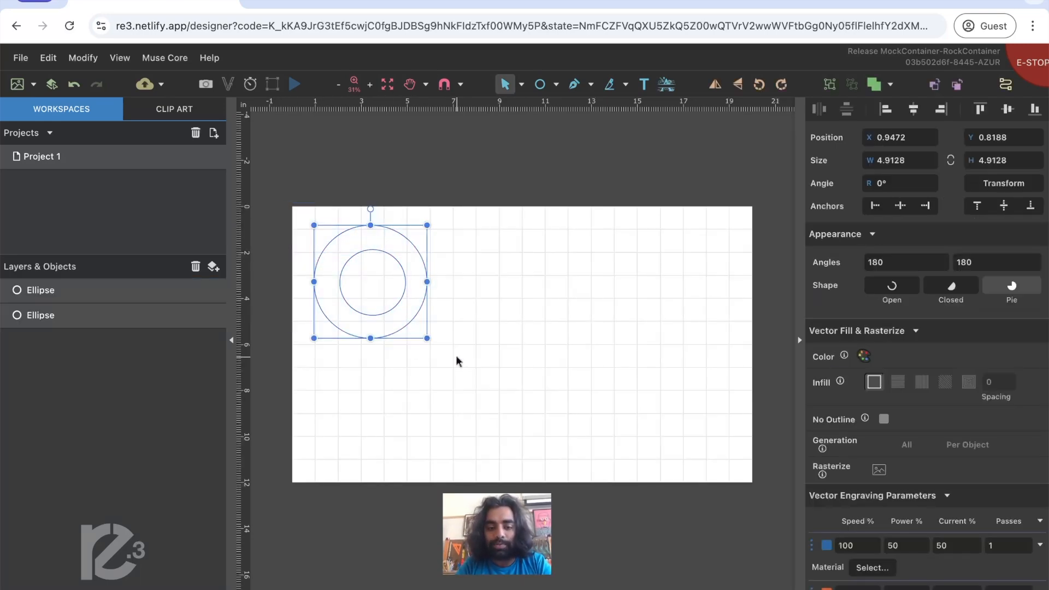
click(493, 261)
click(425, 278)
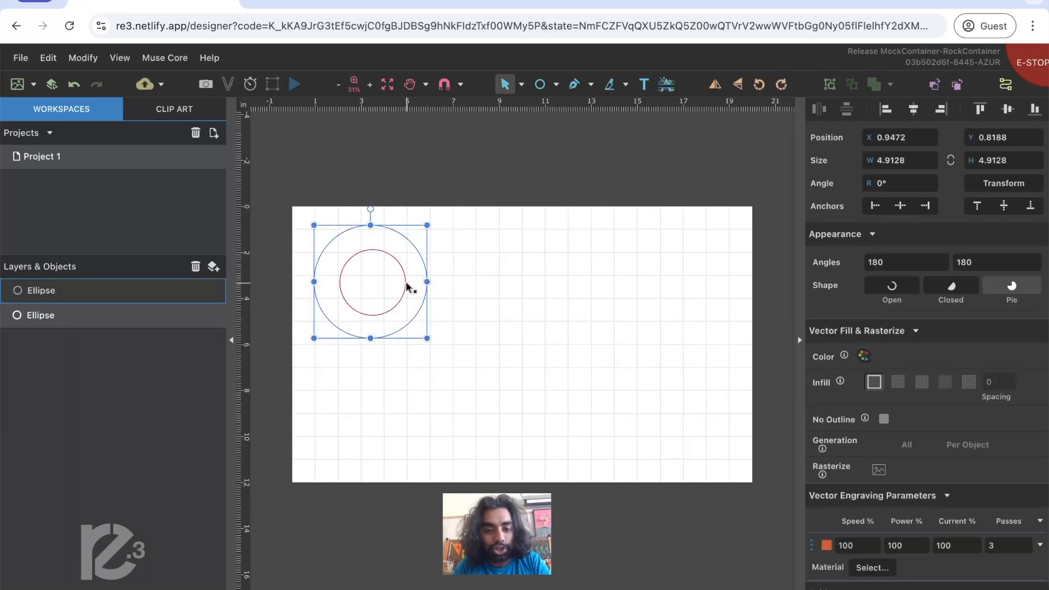
shift+click(407, 286)
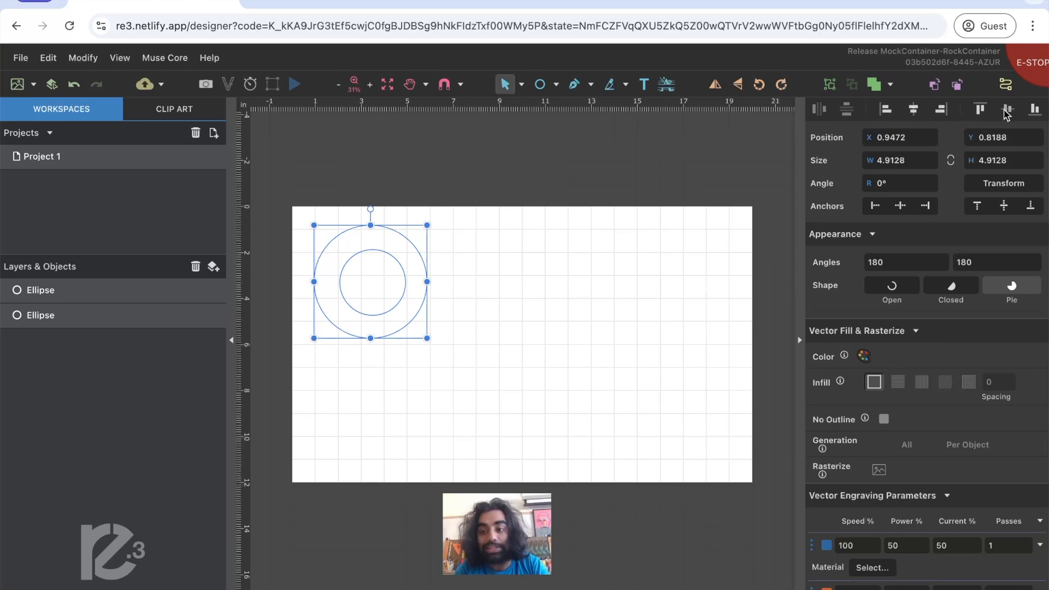
click(913, 109)
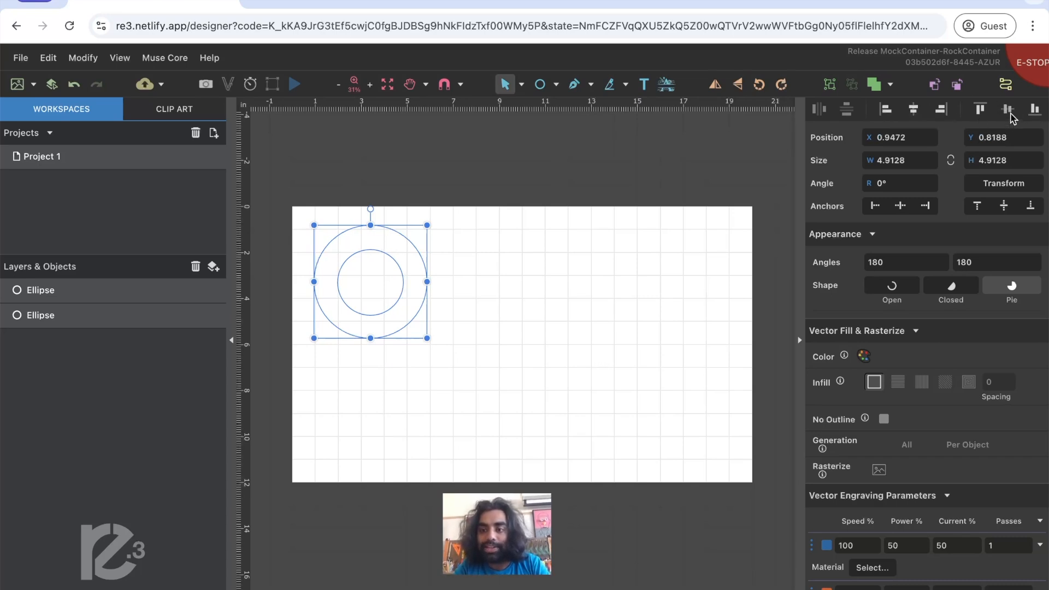
click(603, 269)
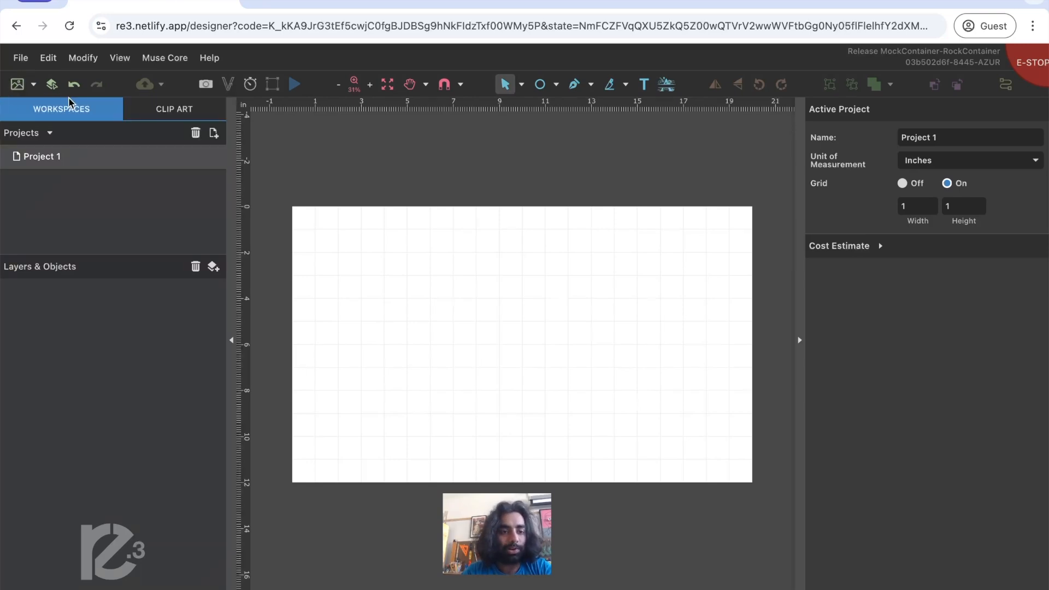
- Import the image 2bcf logo.png from the Demo folder and enlarge it to about 4.86 by 4.14 in
click(17, 86)
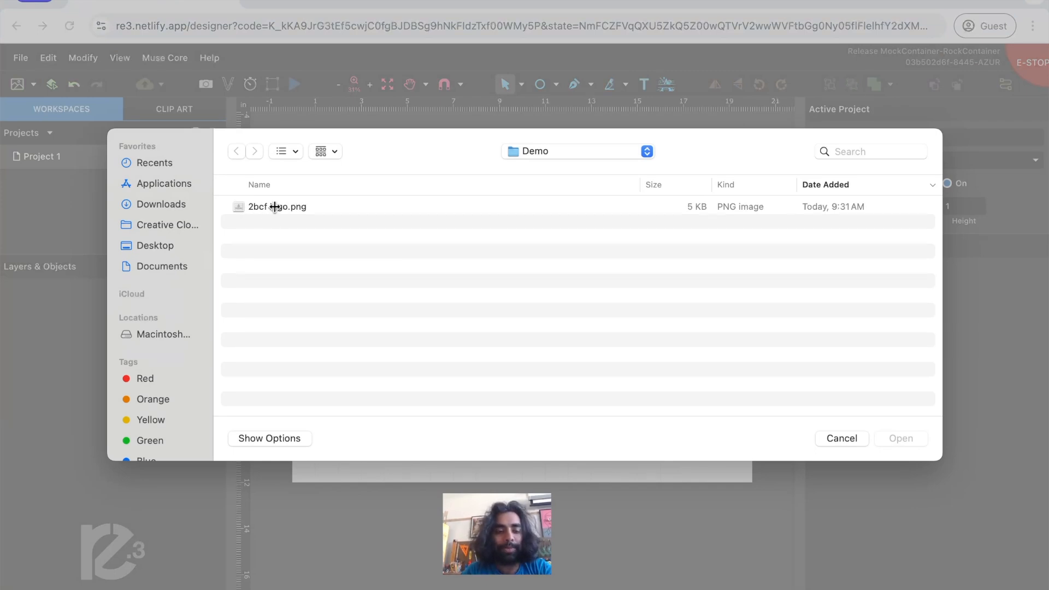
double_click(294, 211)
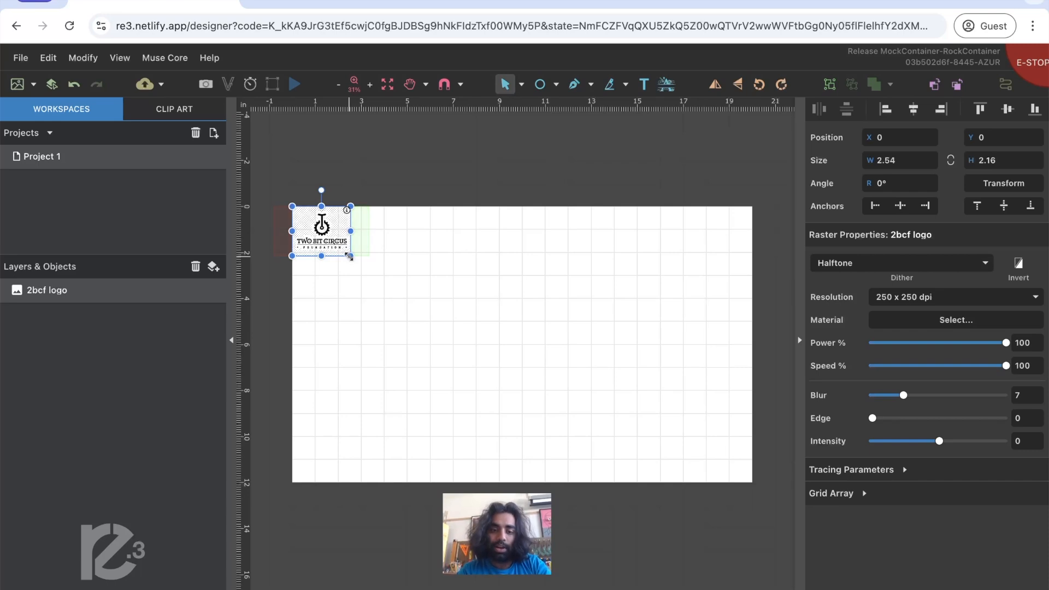
drag(349, 255, 404, 299)
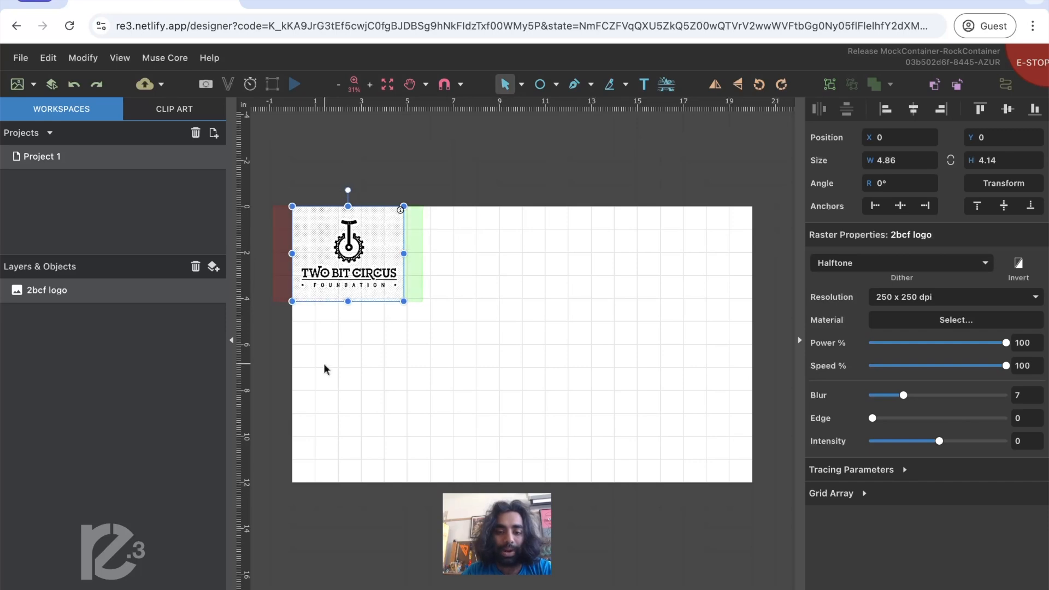
- Move the logo to about X 1.09, Y 0.32 in and set its raster resolution to 500 x 500 dpi
drag(324, 241, 349, 246)
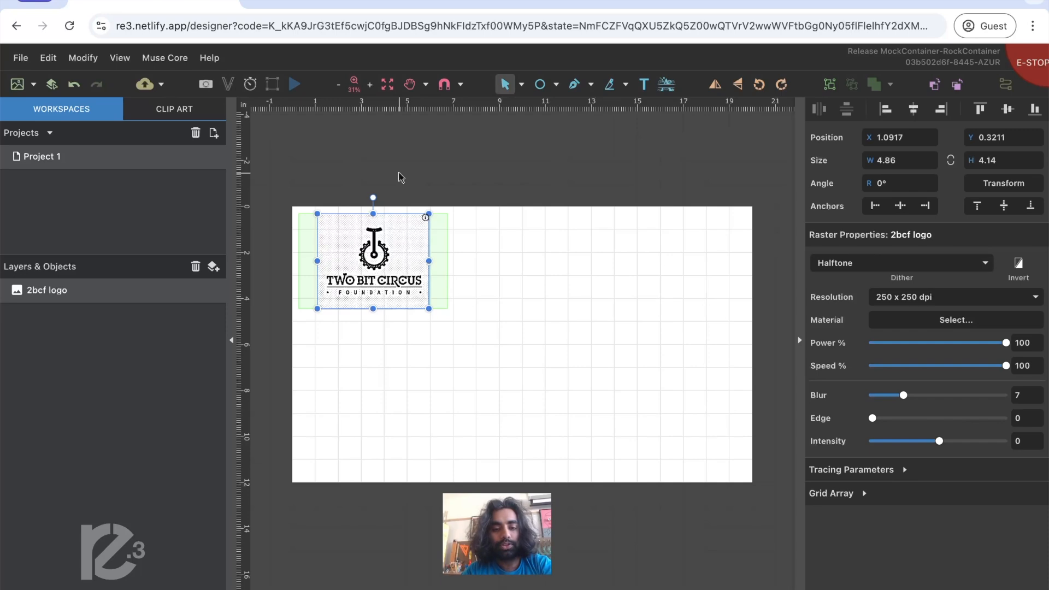
click(488, 187)
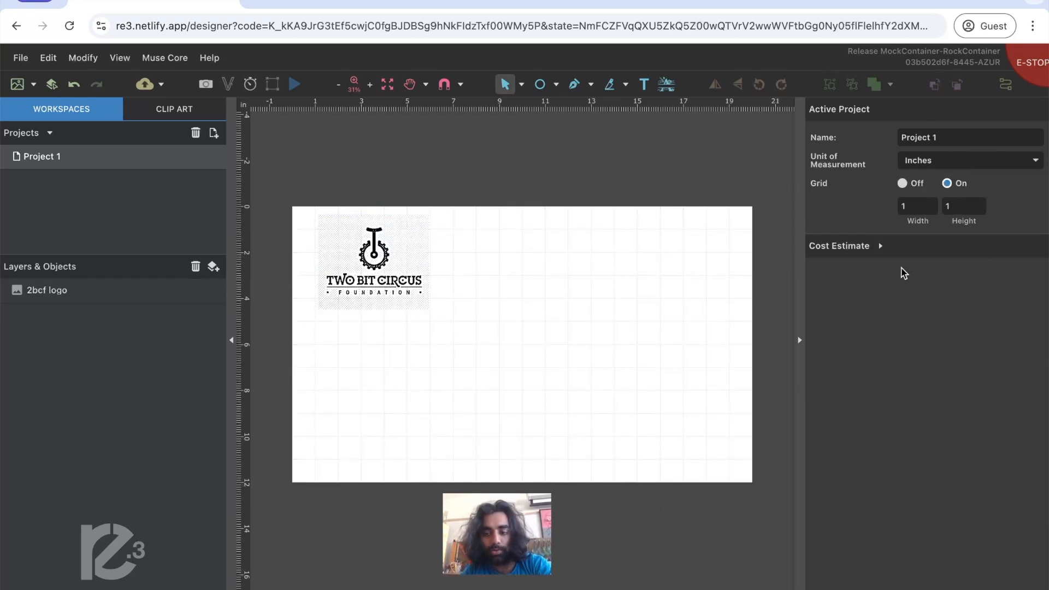
click(384, 271)
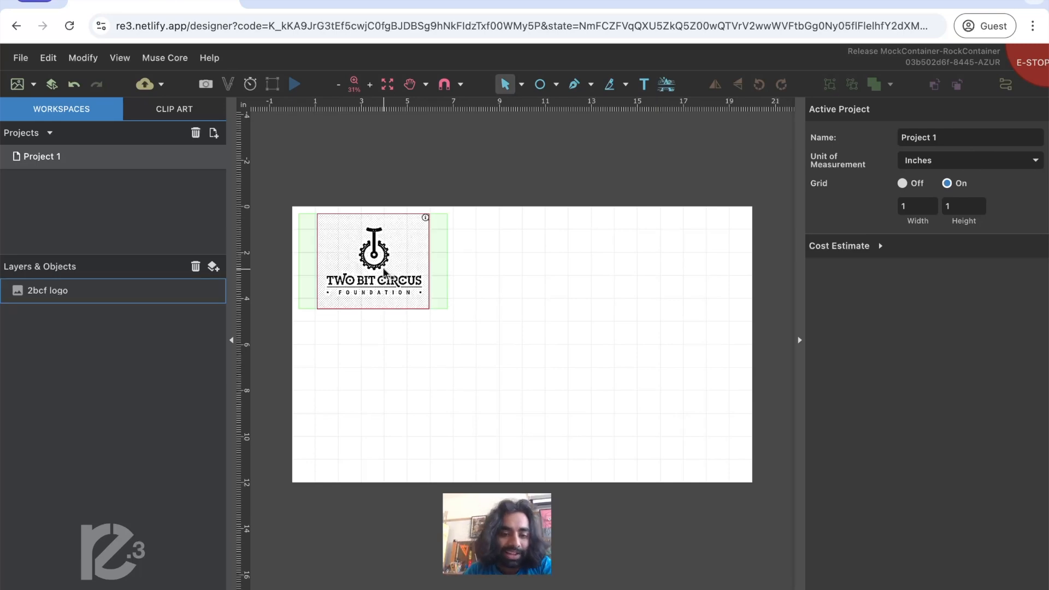
click(385, 272)
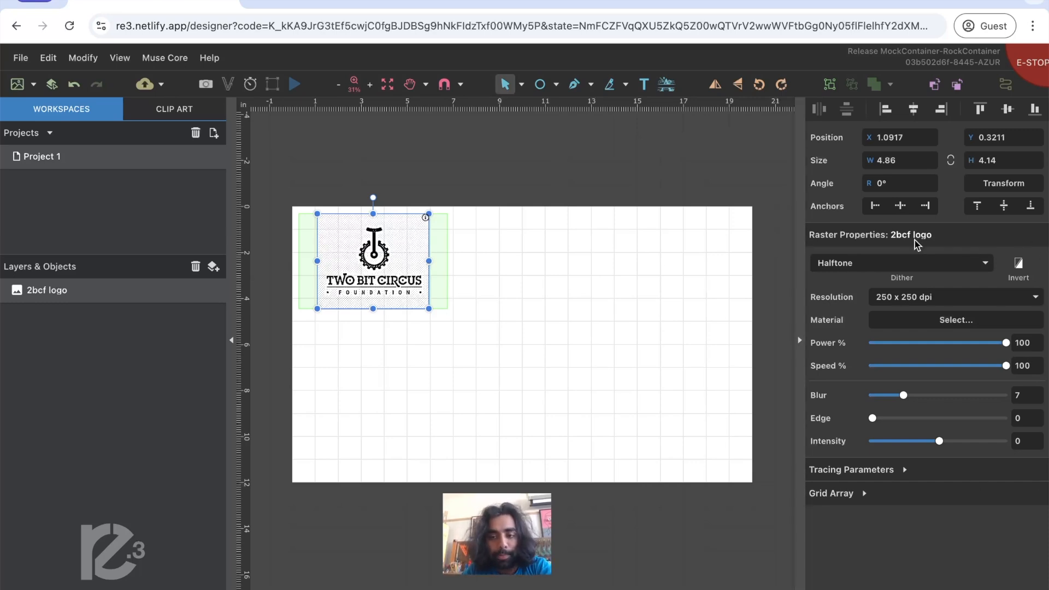
click(971, 304)
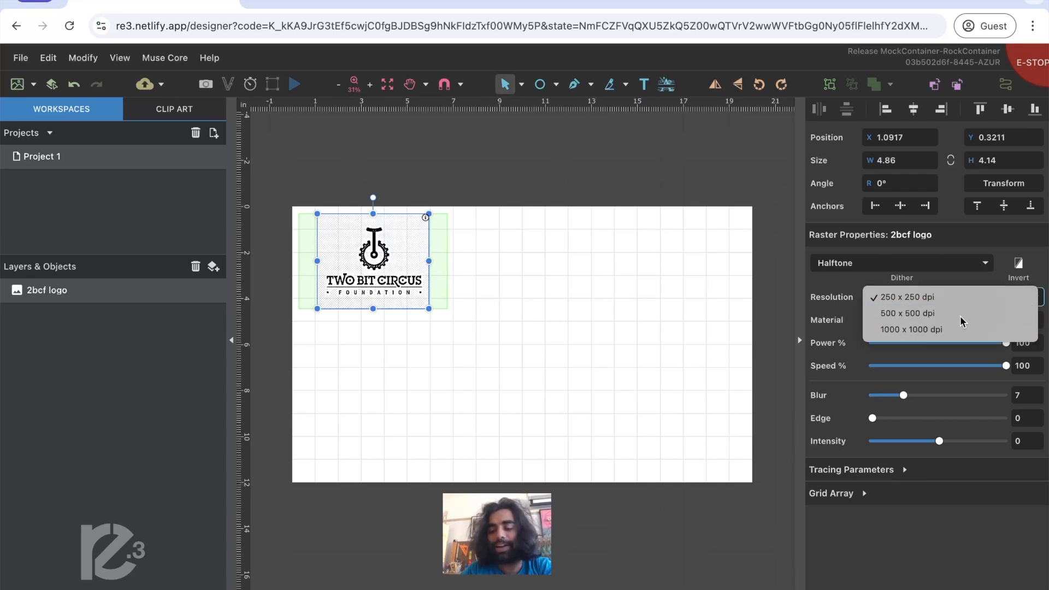
click(961, 315)
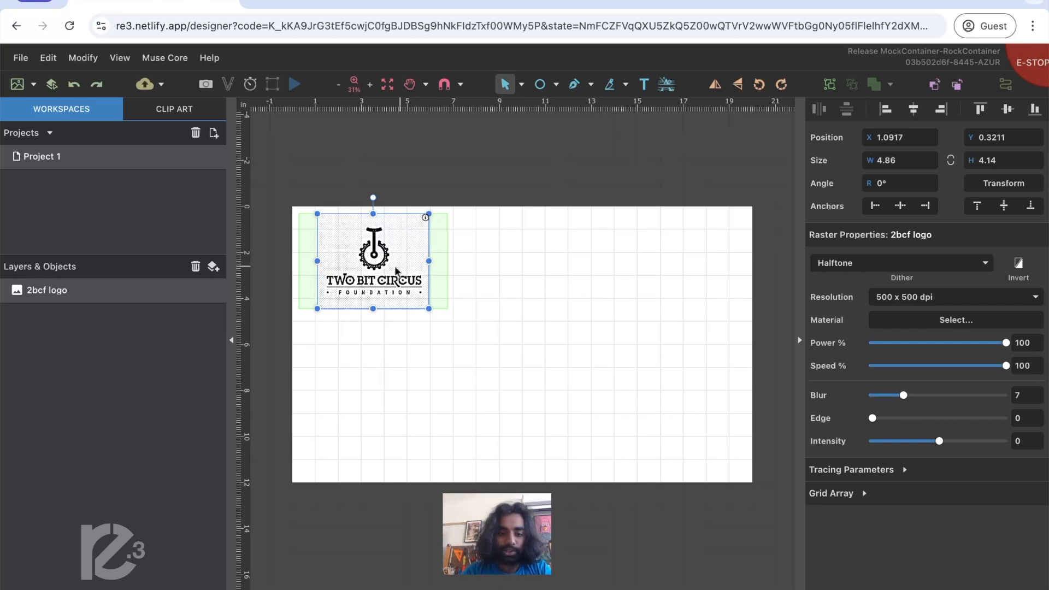
- Delete the logo and draw a circle about 3.34 in in diameter near the work area's upper-left corner
key(Delete)
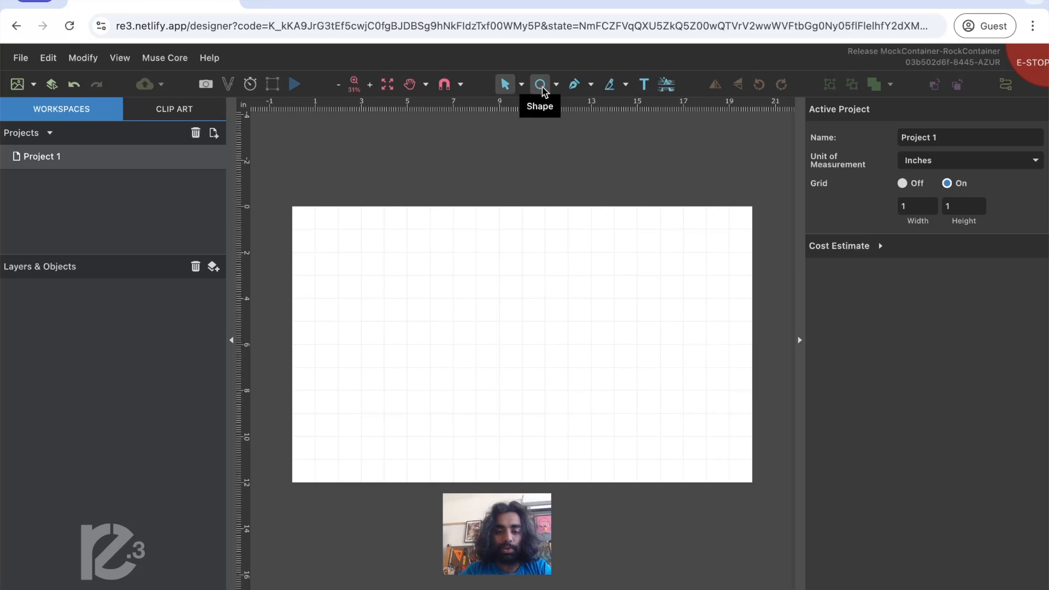
click(555, 87)
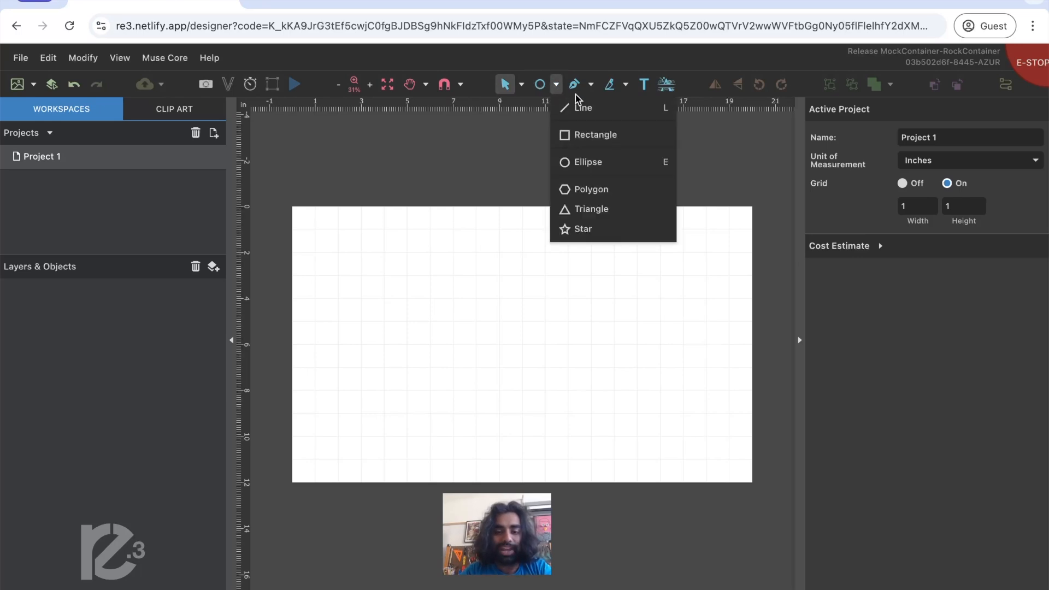
click(602, 164)
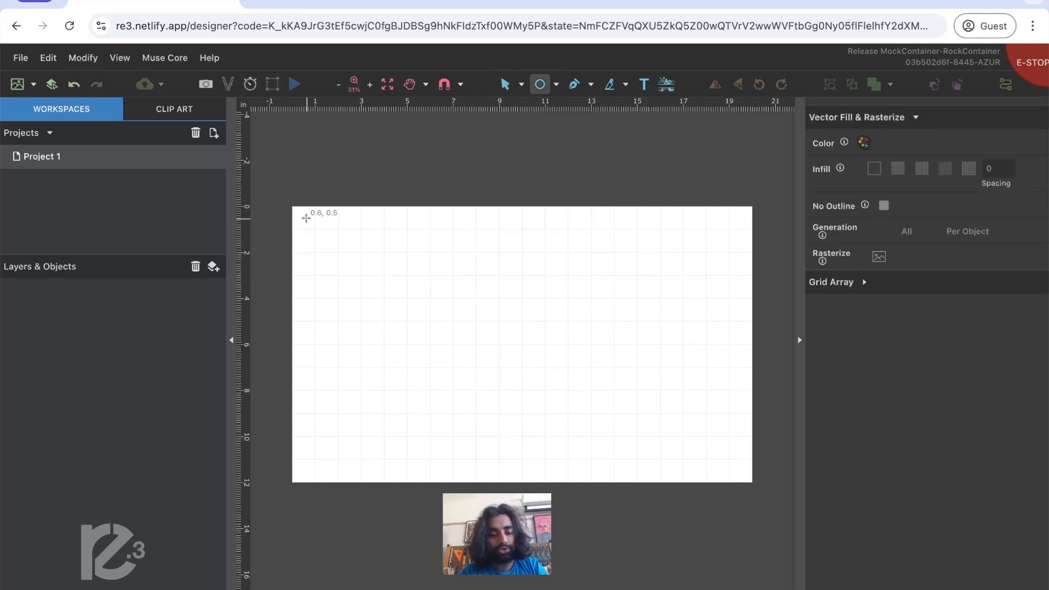
drag(306, 218, 383, 272)
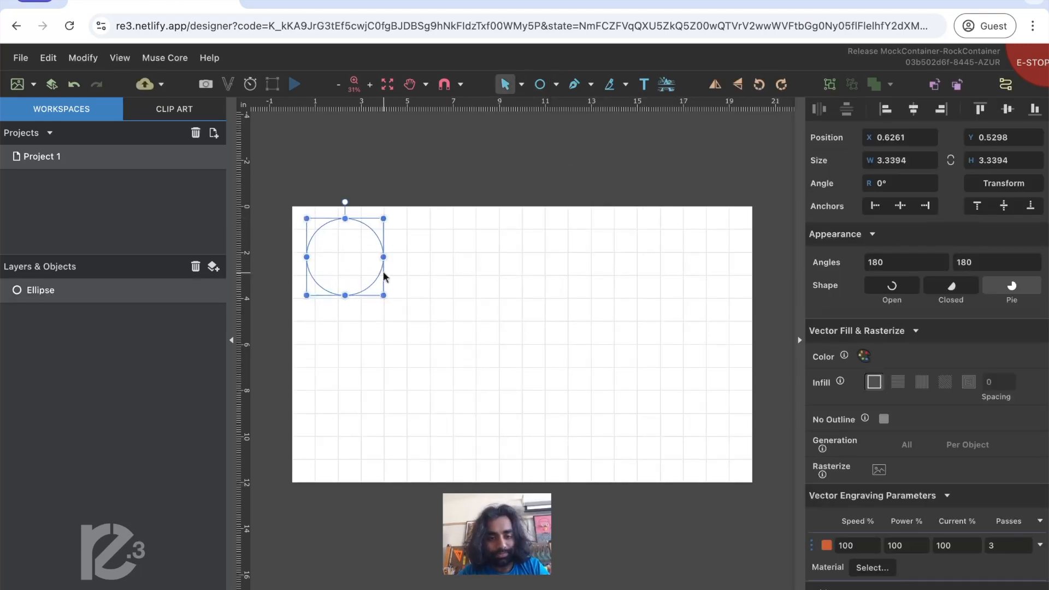
click(451, 184)
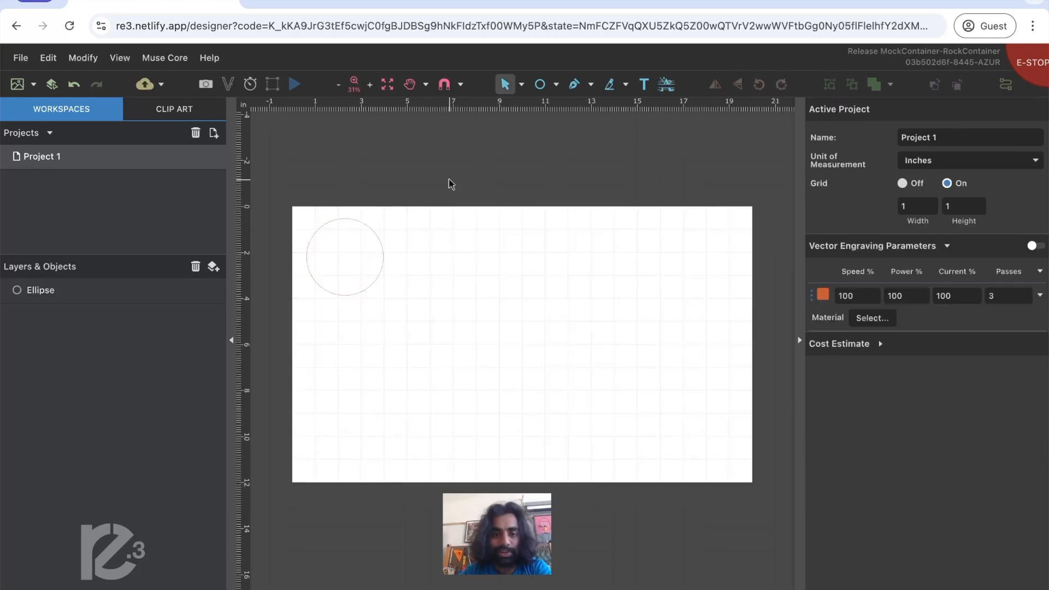
- Apply the horizontal lines infill to the circle
click(371, 287)
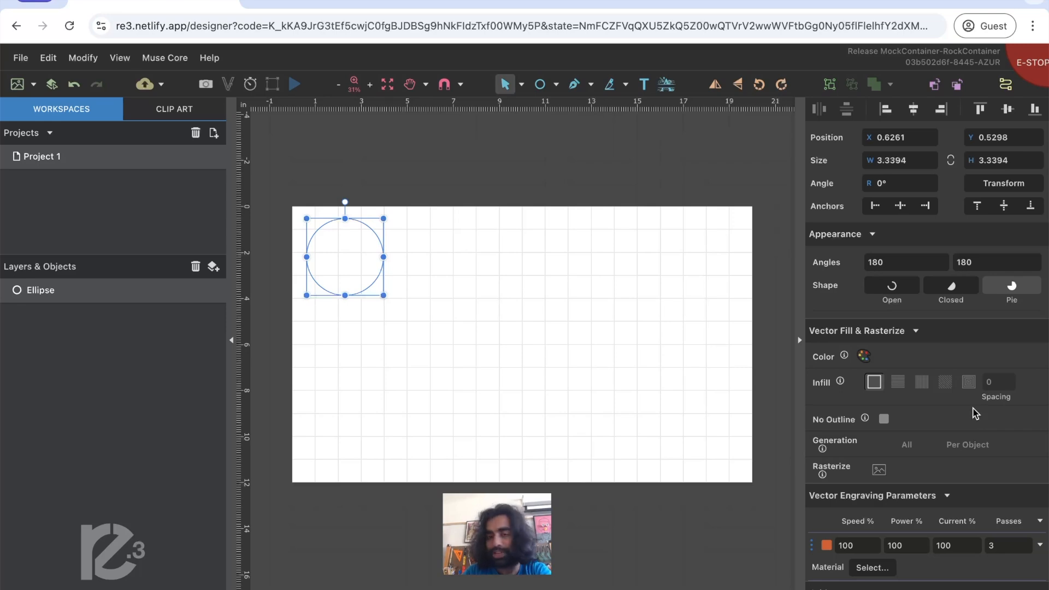
click(899, 382)
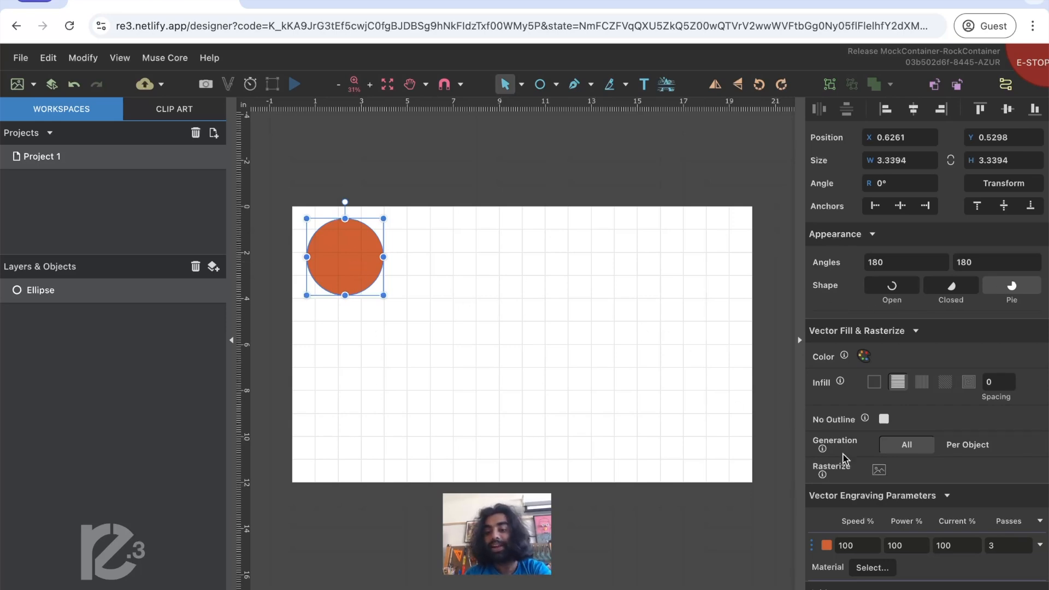
- Rasterize the filled circle and move it to about X 1.46, Y 0.88 in
click(878, 472)
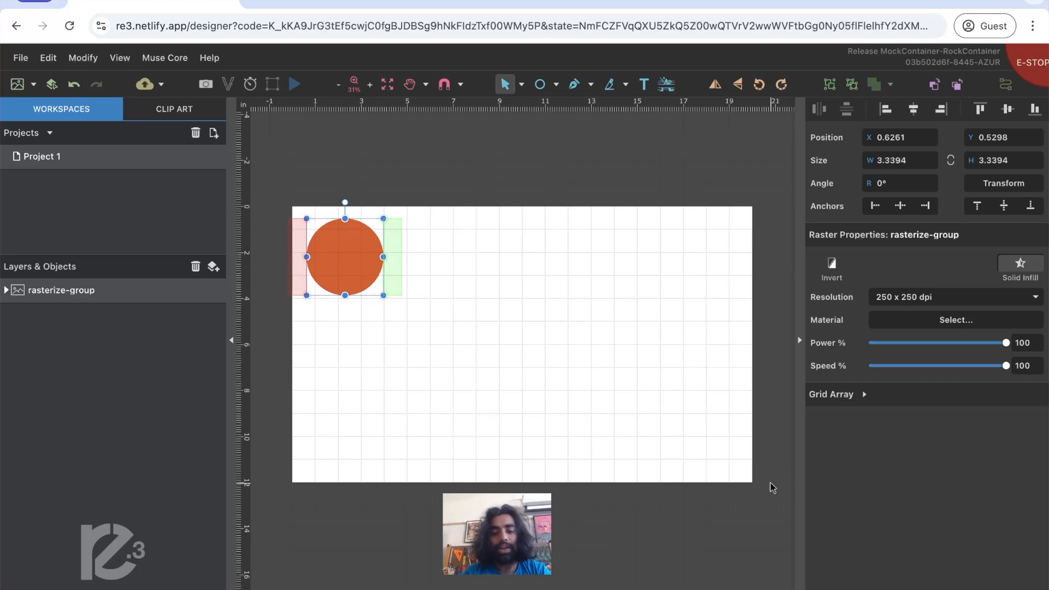
click(558, 384)
click(356, 264)
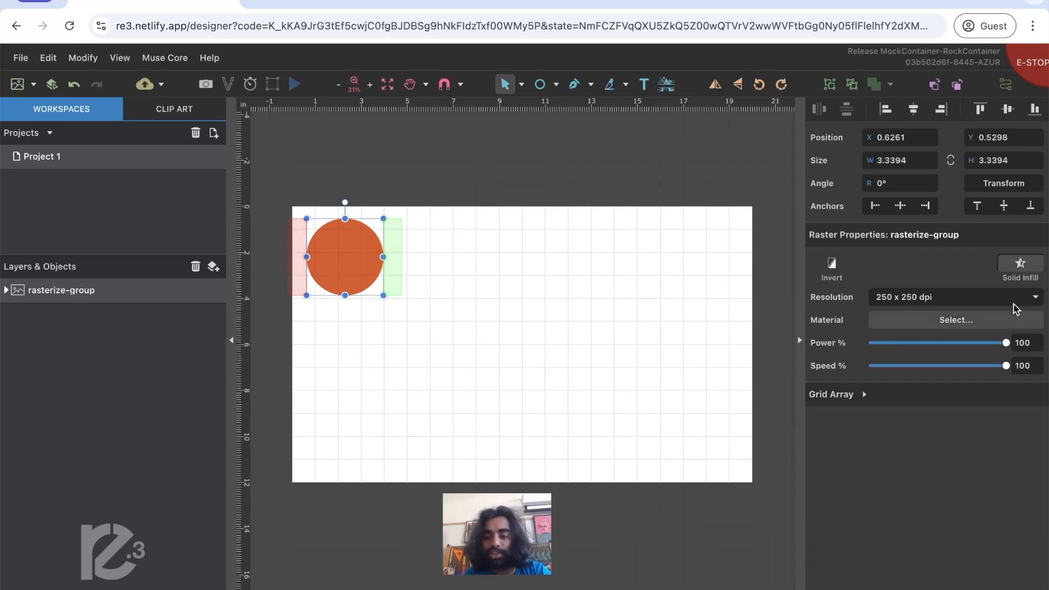
click(1014, 257)
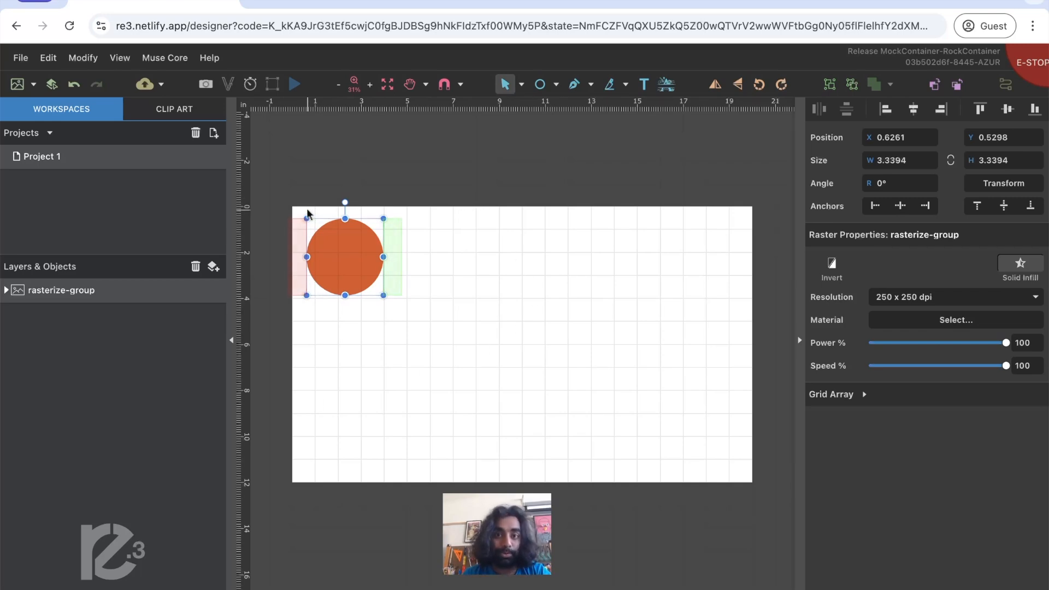
drag(348, 267, 368, 275)
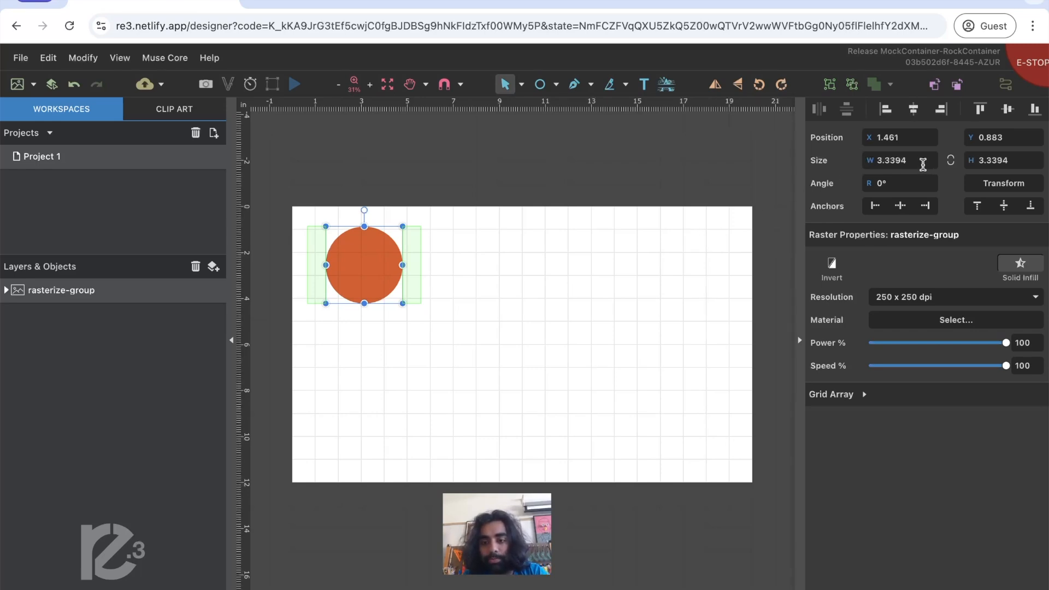
- Draw an unfilled circle at about X 7.27, Y 1.56 in and match the rasterized circle's width and height of 3.3394 in
click(923, 164)
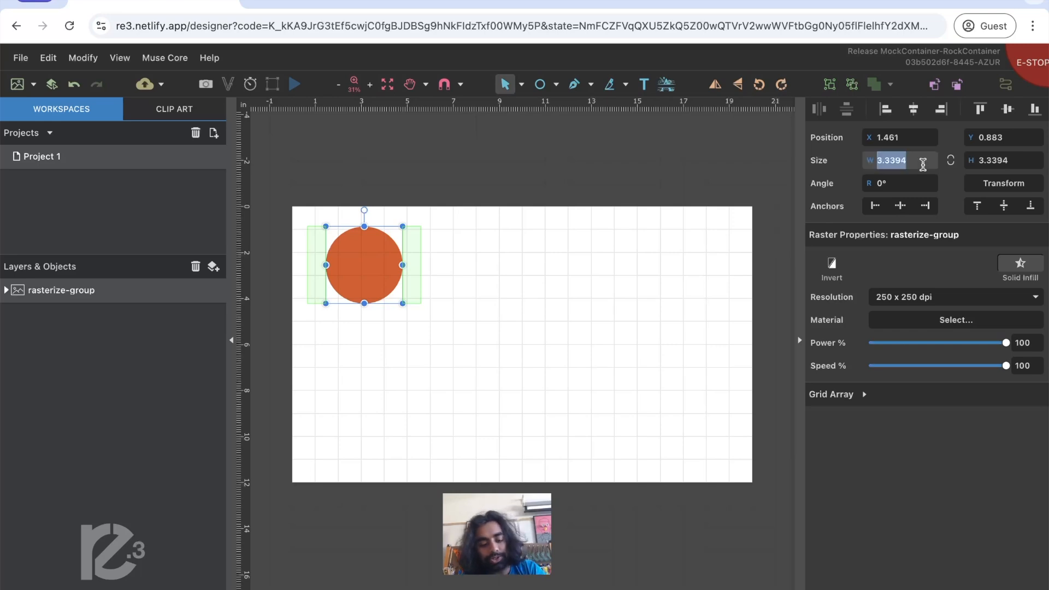
click(440, 172)
click(539, 84)
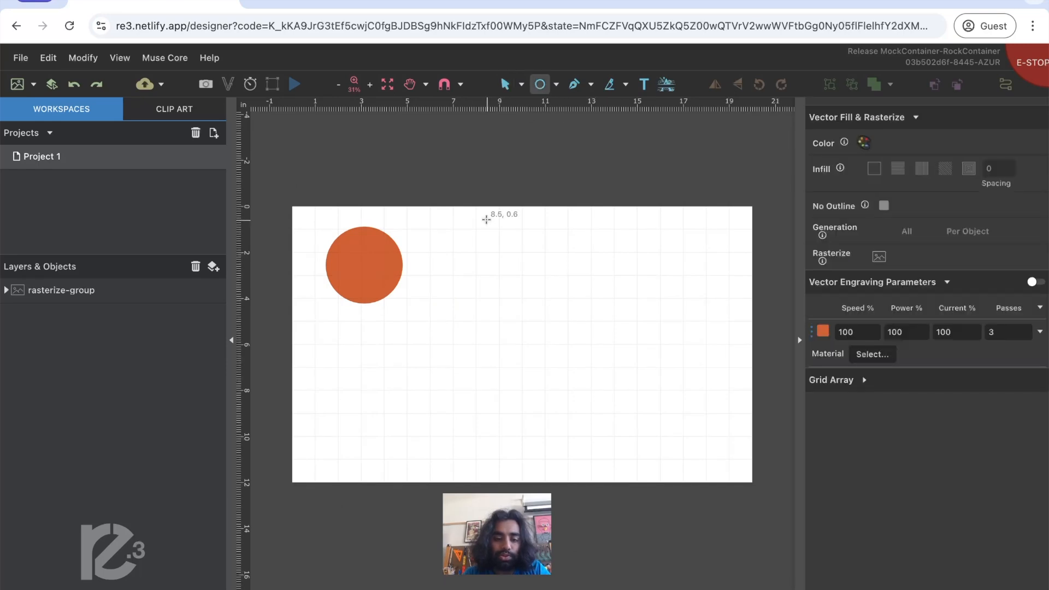
drag(459, 242, 533, 300)
click(907, 163)
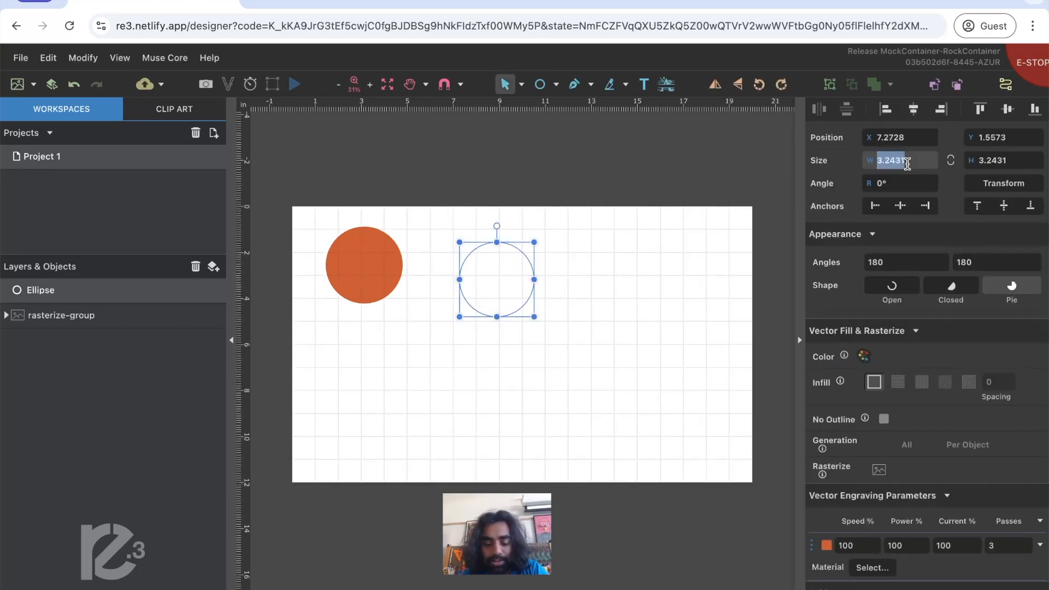
text(3.3394)
click(1019, 161)
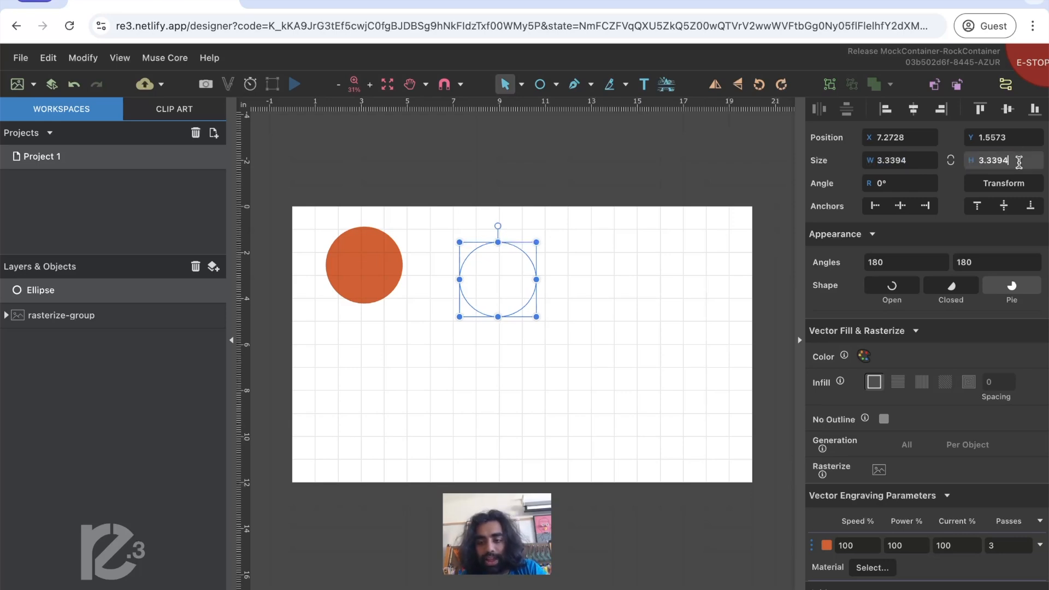
click(565, 390)
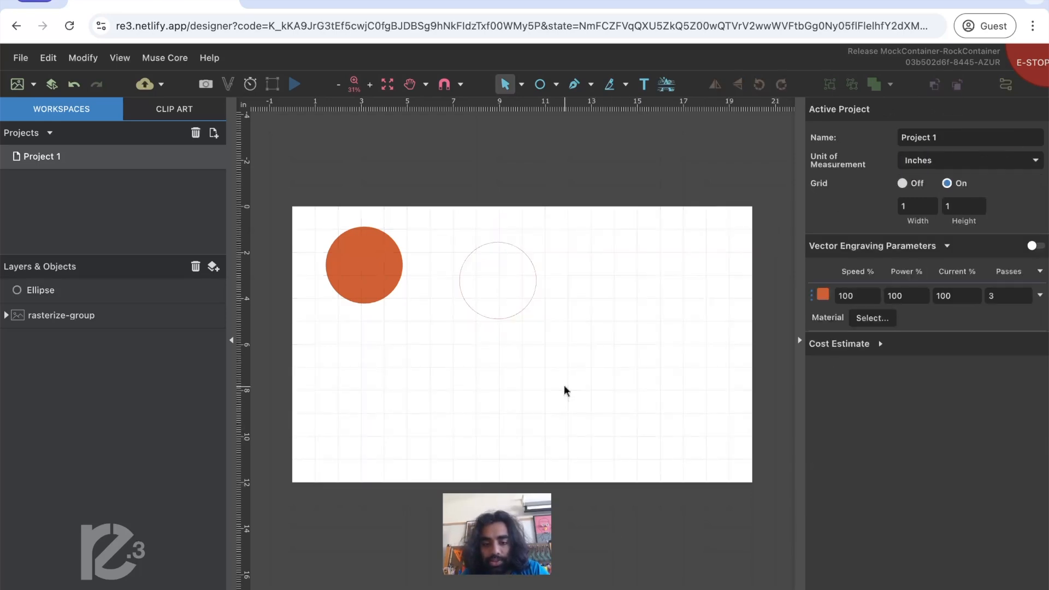
- Align the outline circle and the rasterized circle by their horizontal centers and vertical middles
click(522, 311)
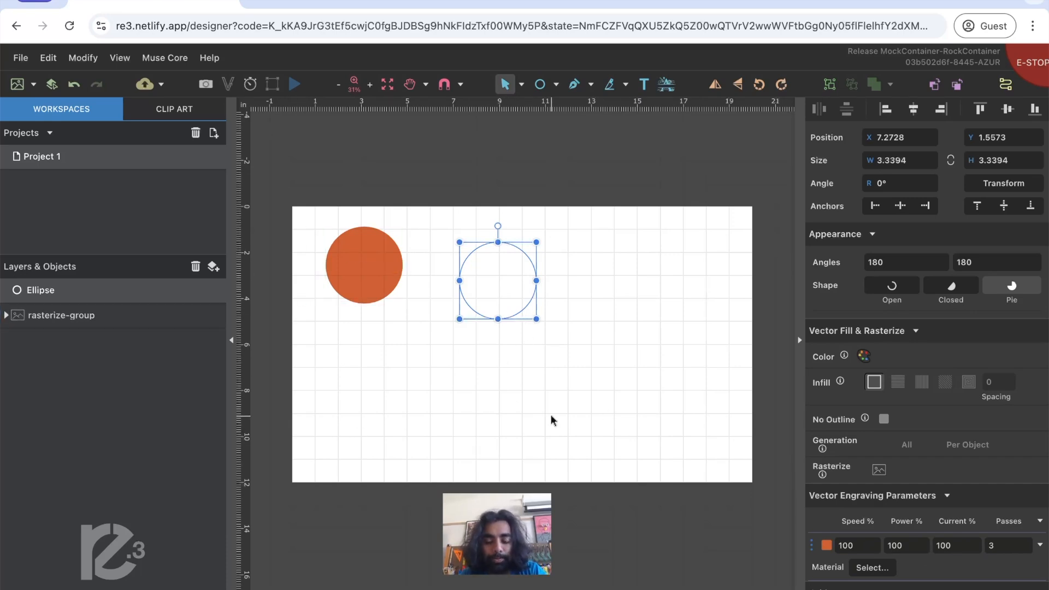
click(577, 331)
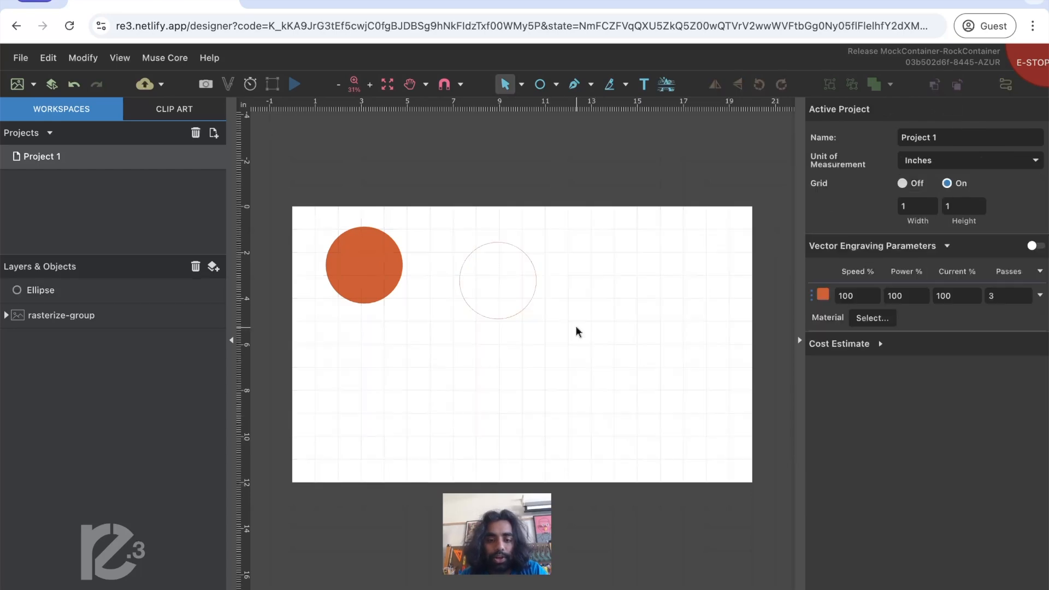
click(529, 304)
shift+click(365, 267)
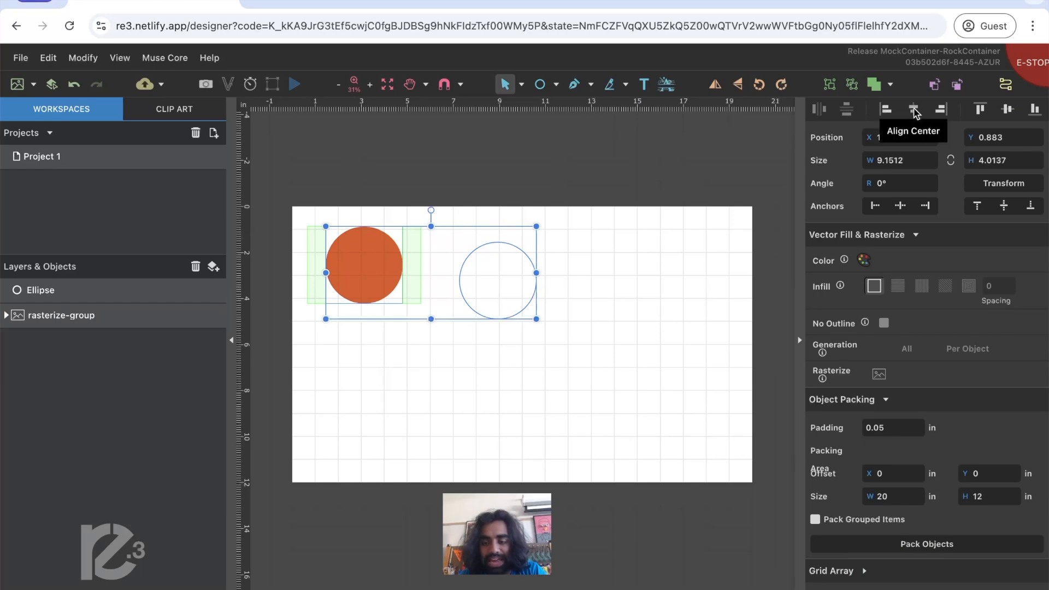
click(913, 108)
click(1007, 108)
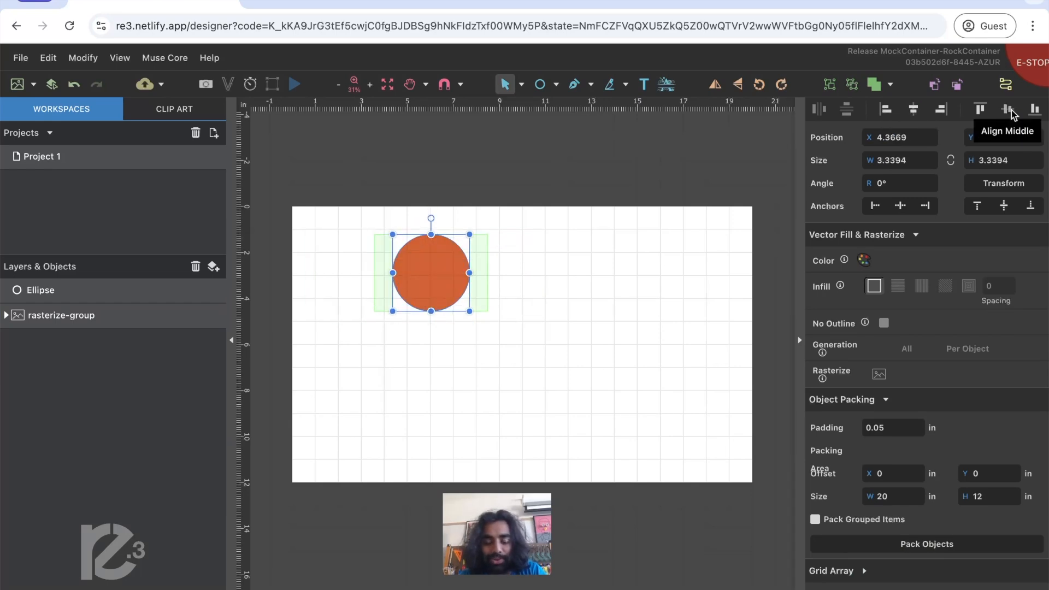
click(666, 293)
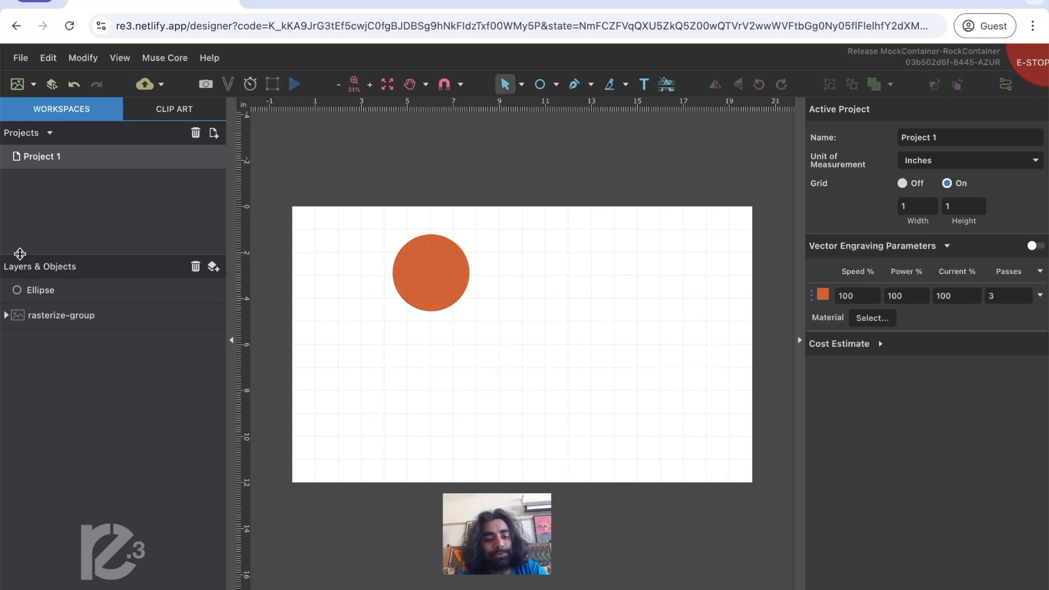
- Examine the stacked rasterize-group and Ellipse objects by selecting each one individually
click(61, 315)
click(60, 294)
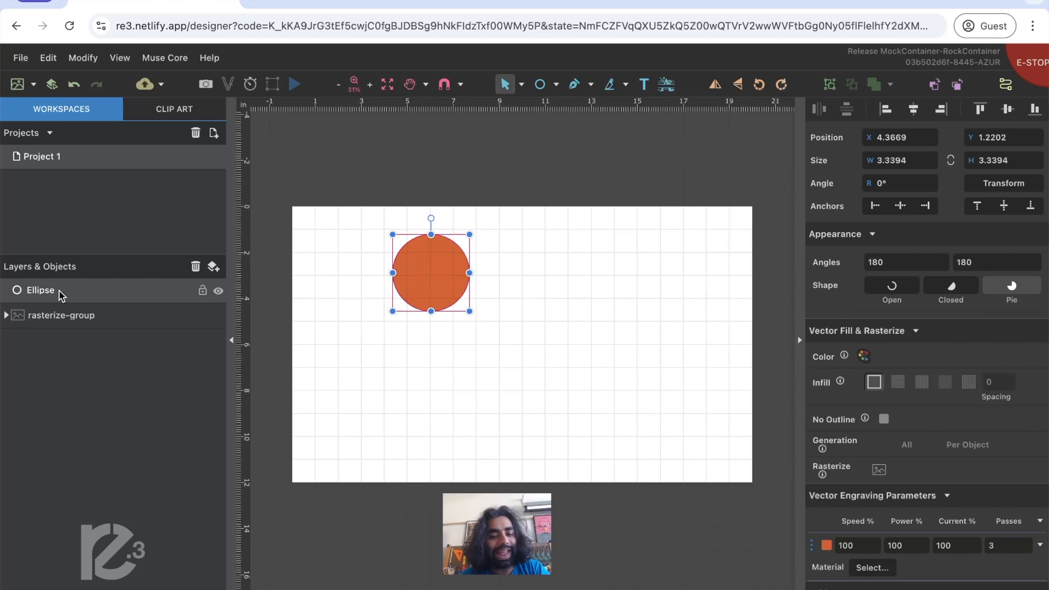
click(92, 394)
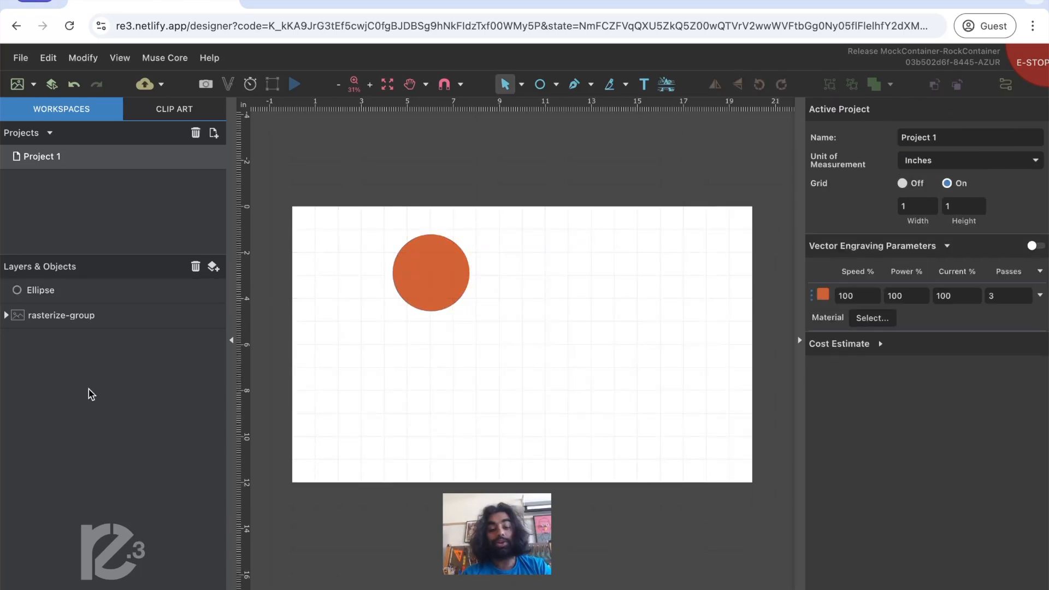